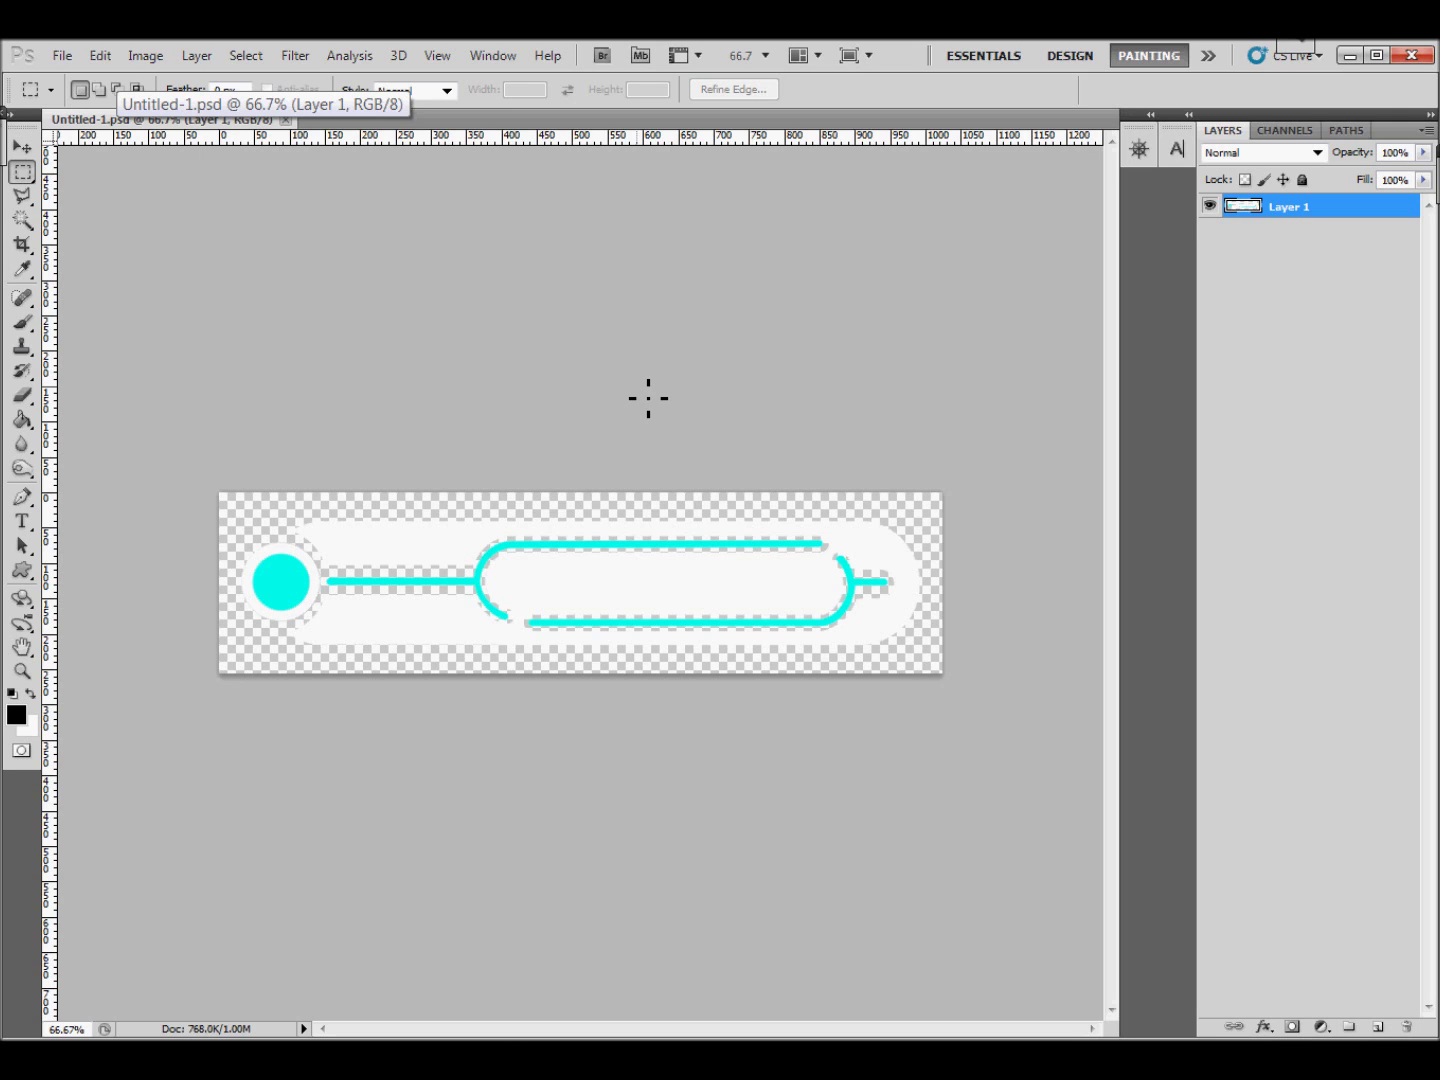
Open Photoshop's File menu for the cyan pill-shaped button image
{"action": "left_click", "coordinate": [60, 57]}
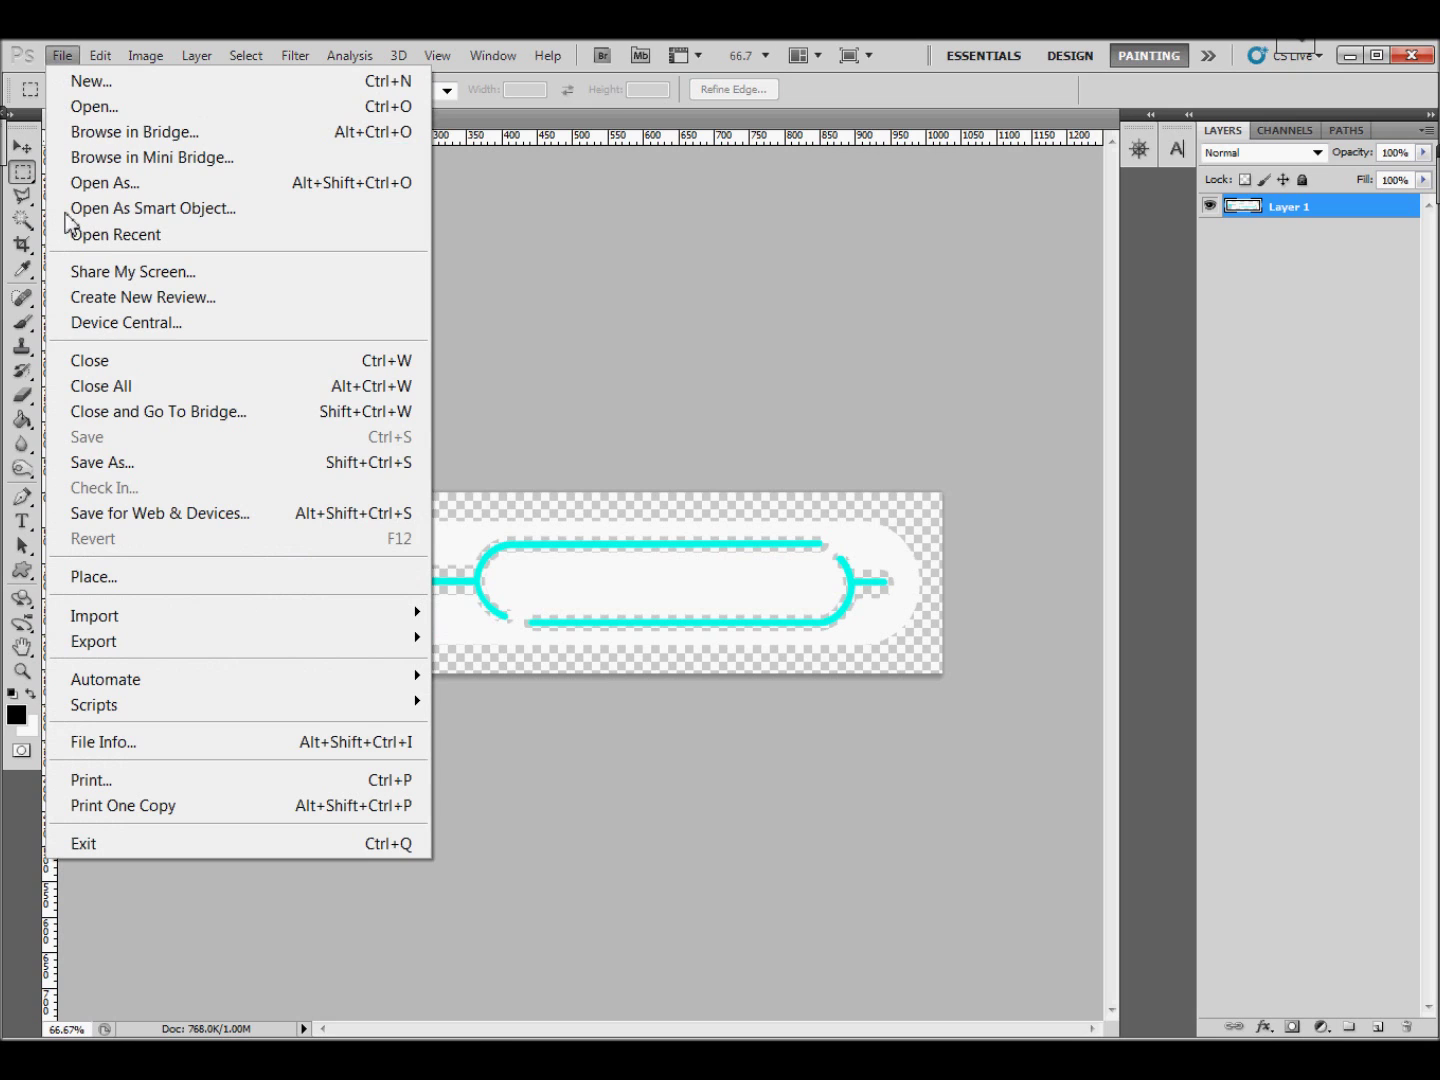
Save the image as Untitled-1.png in UDK_ResearchGroup, accepting the default PNG options
{"action": "left_click", "coordinate": [85, 471]}
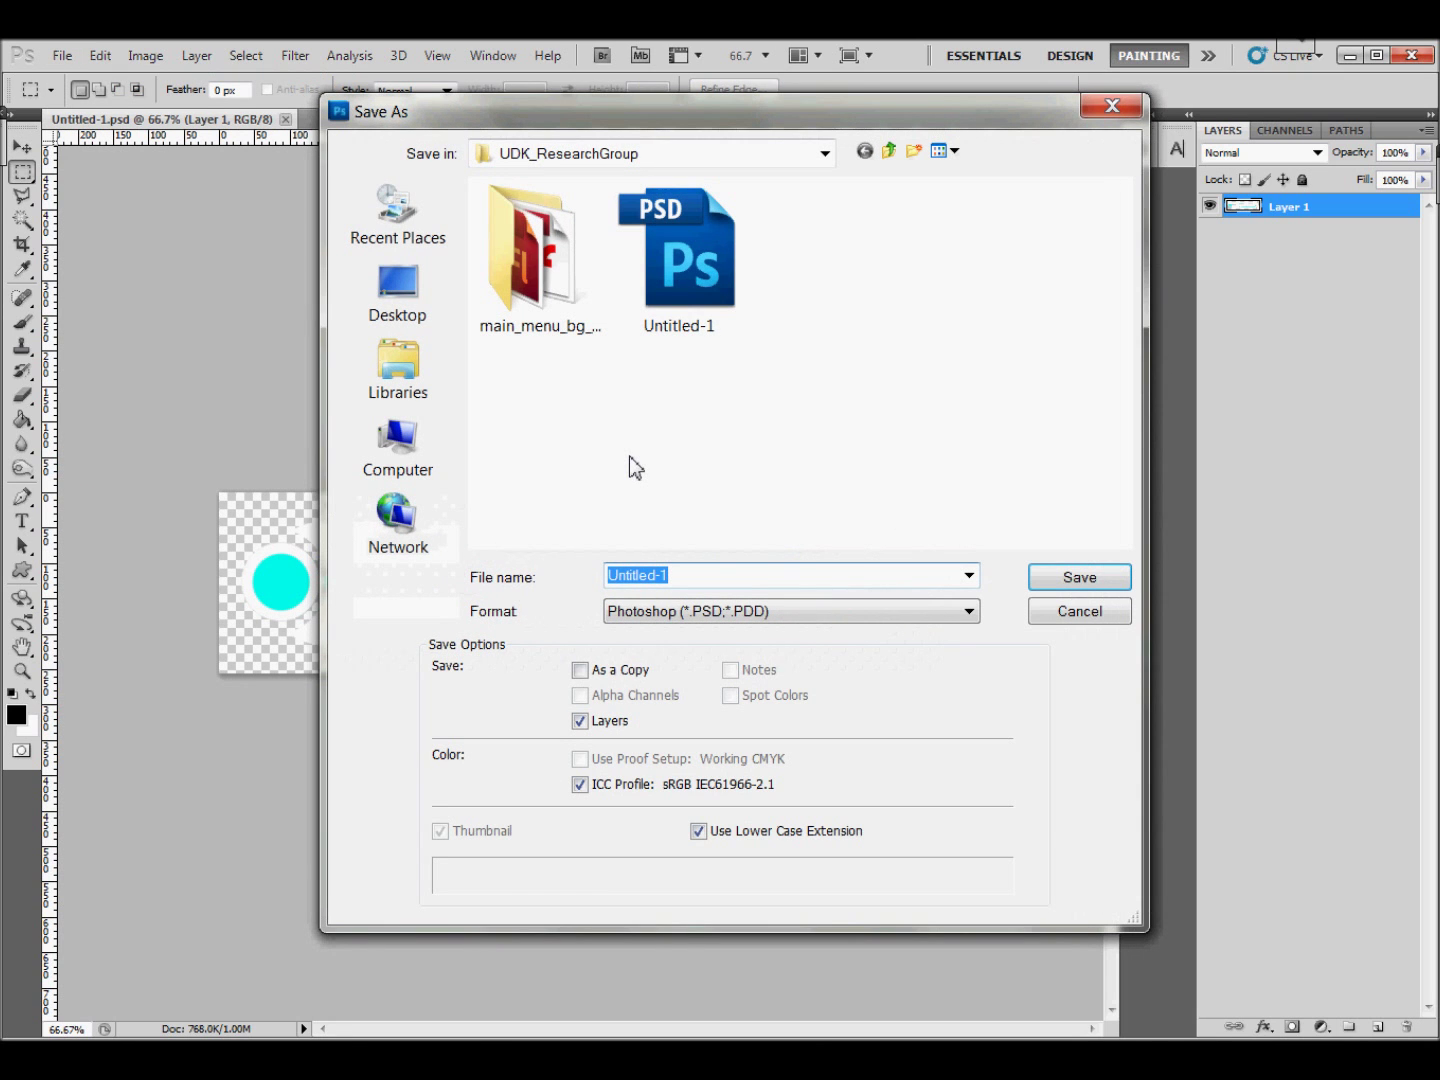
{"action": "left_click", "coordinate": [968, 612]}
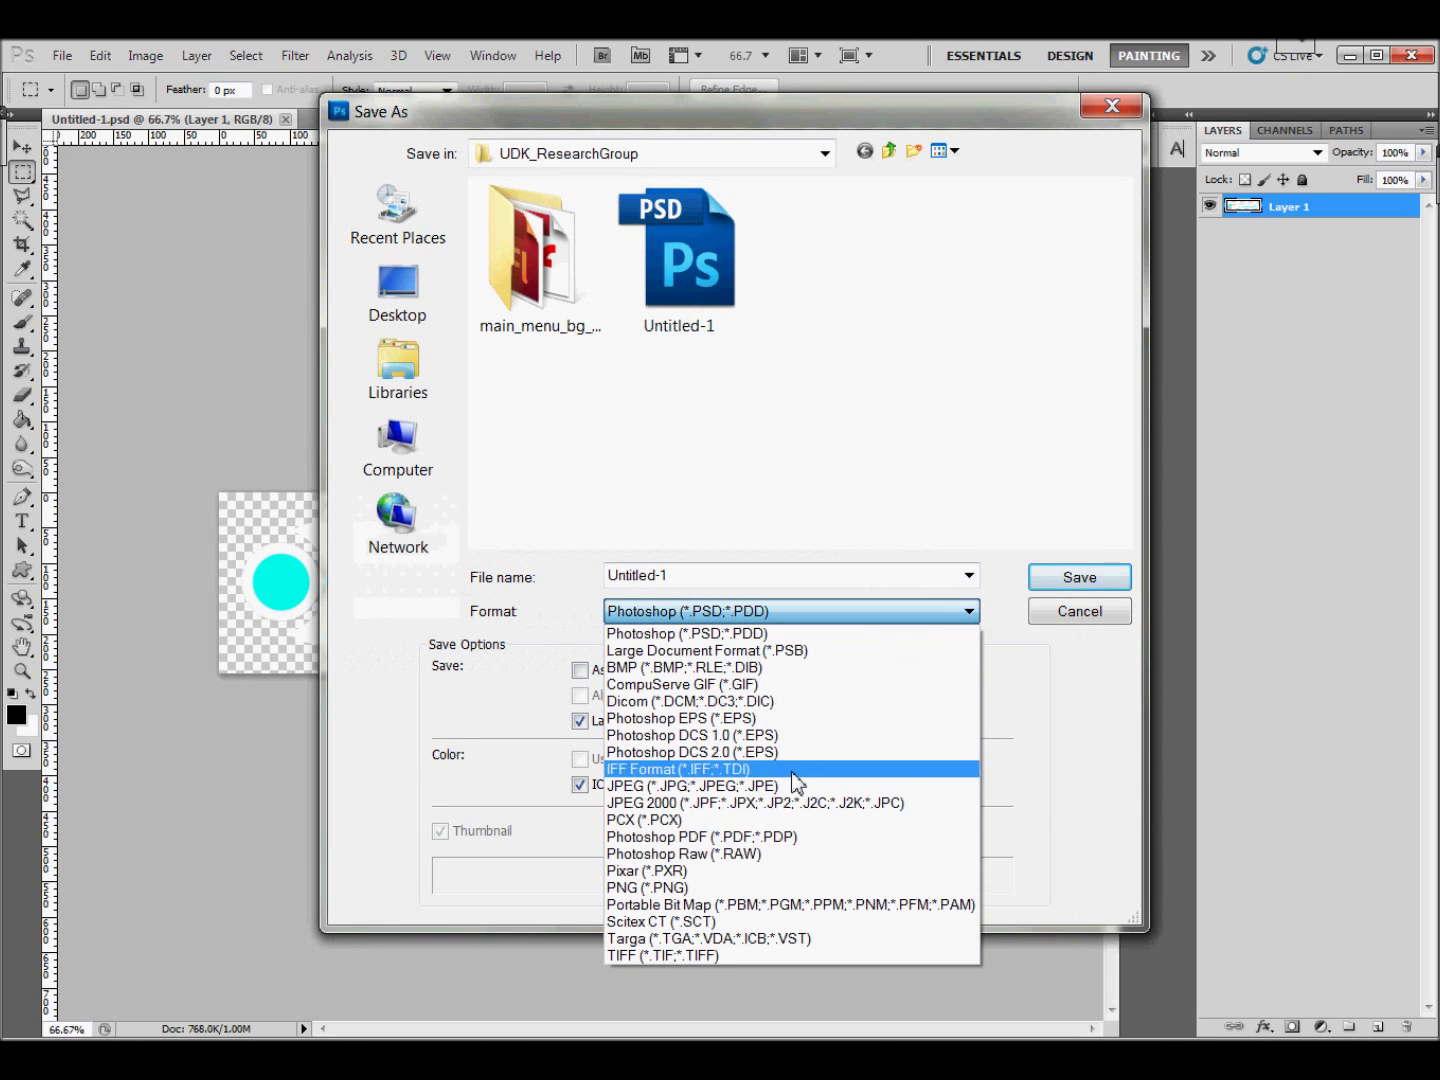
{"action": "left_click", "coordinate": [703, 888]}
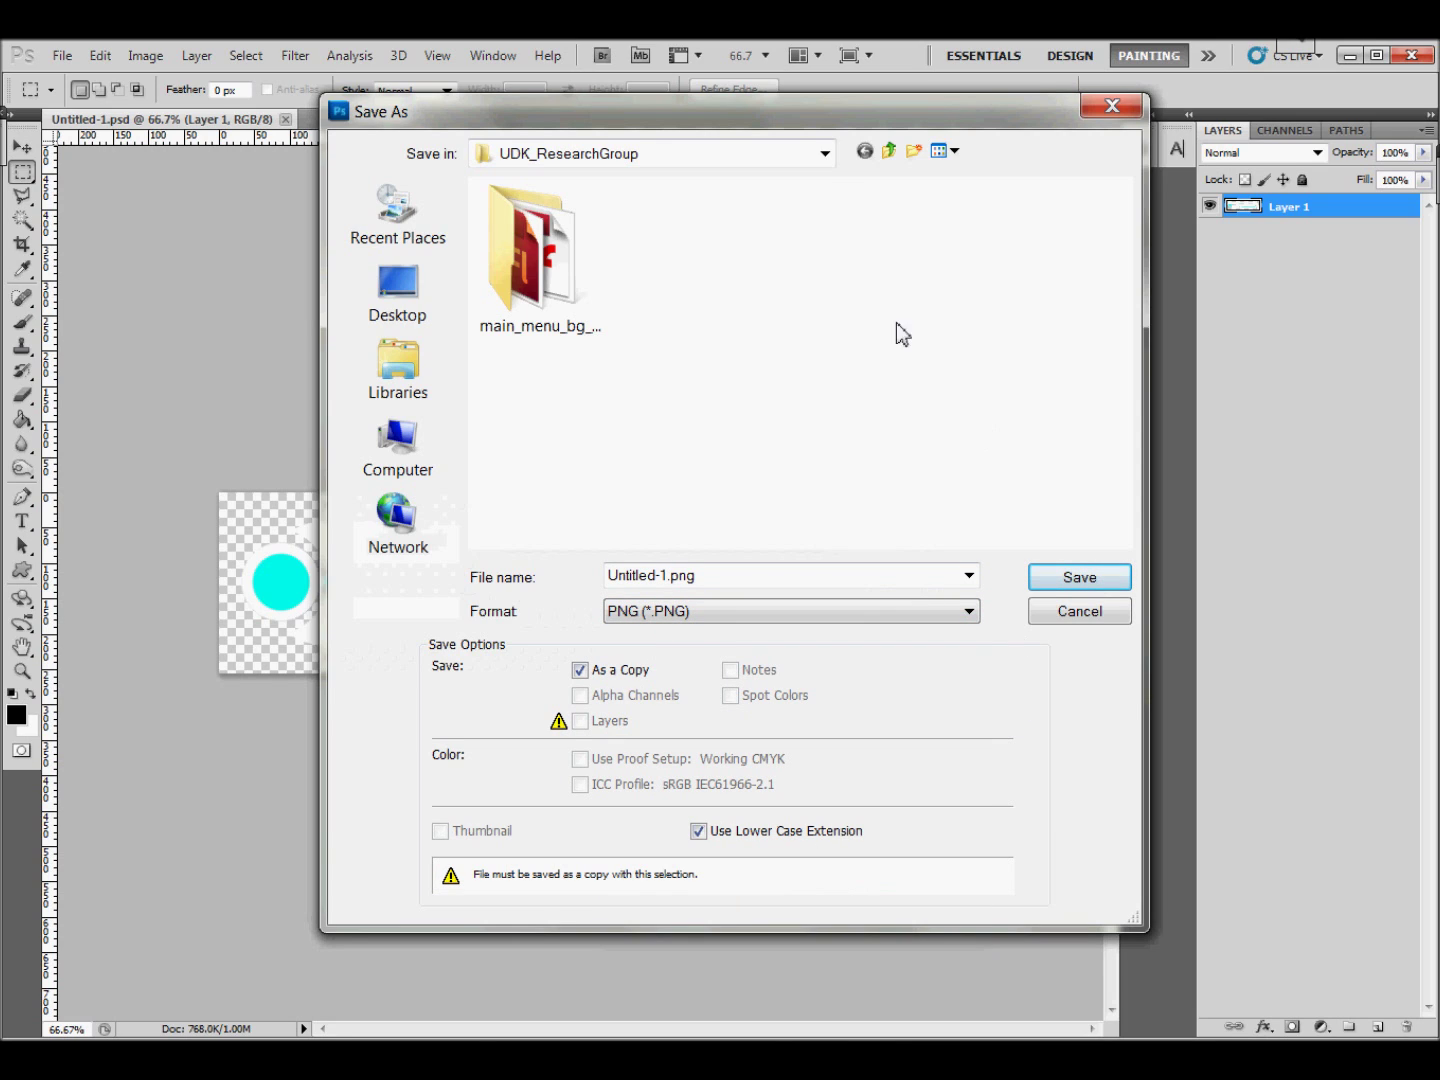
{"action": "left_click", "coordinate": [825, 155]}
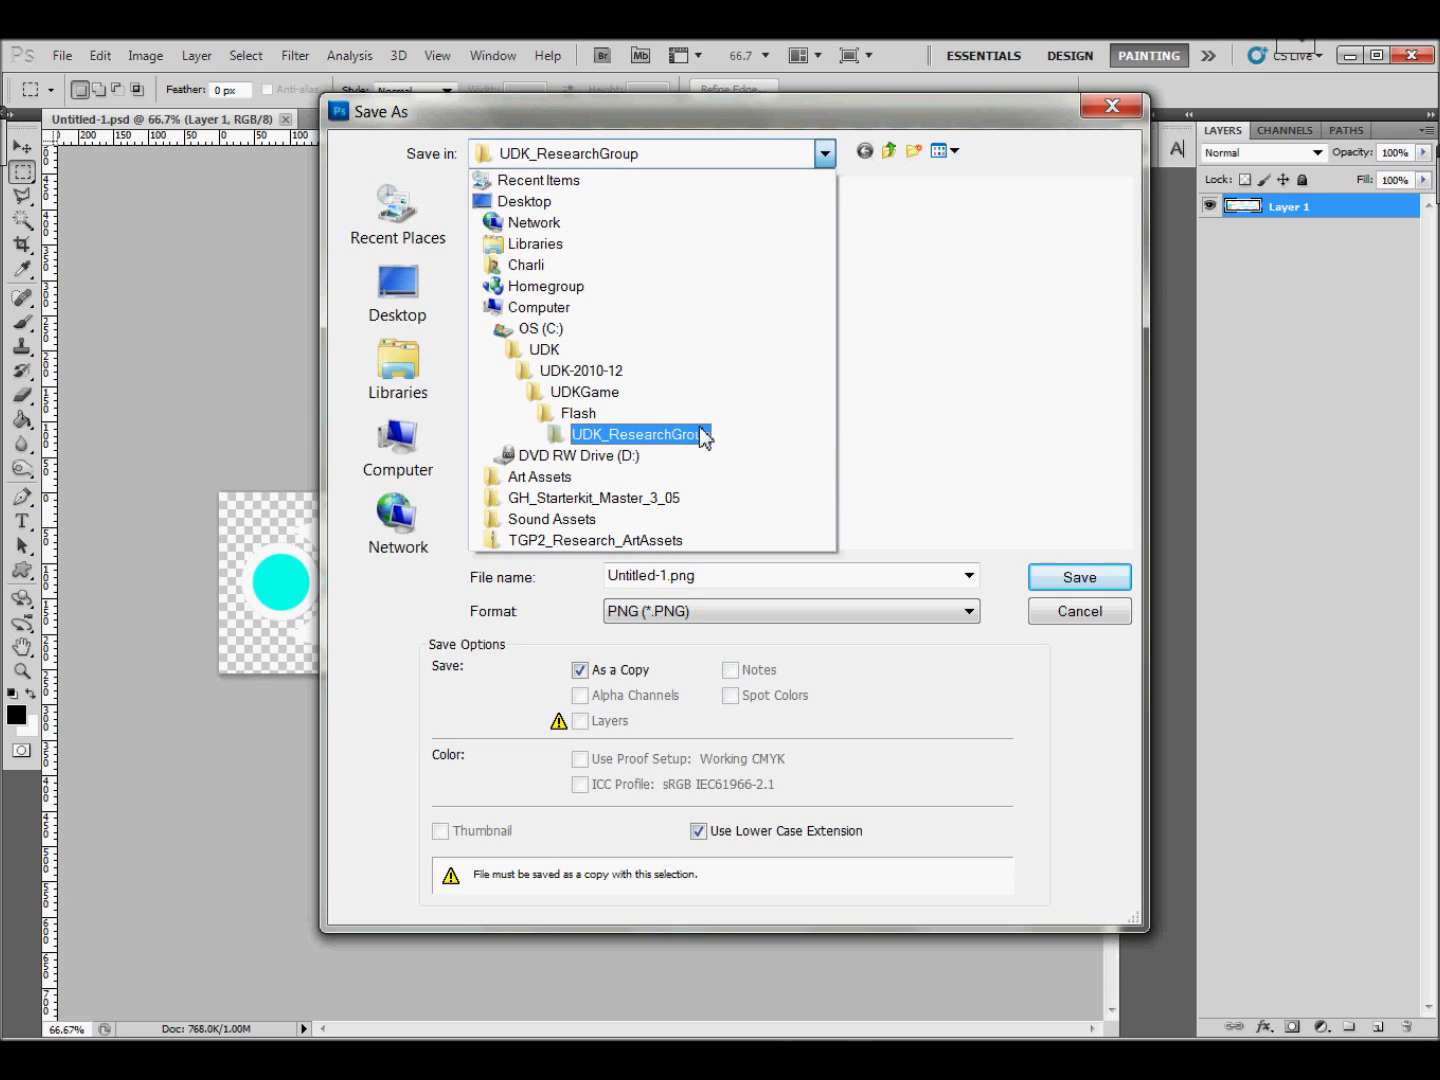
{"action": "left_click", "coordinate": [1058, 582]}
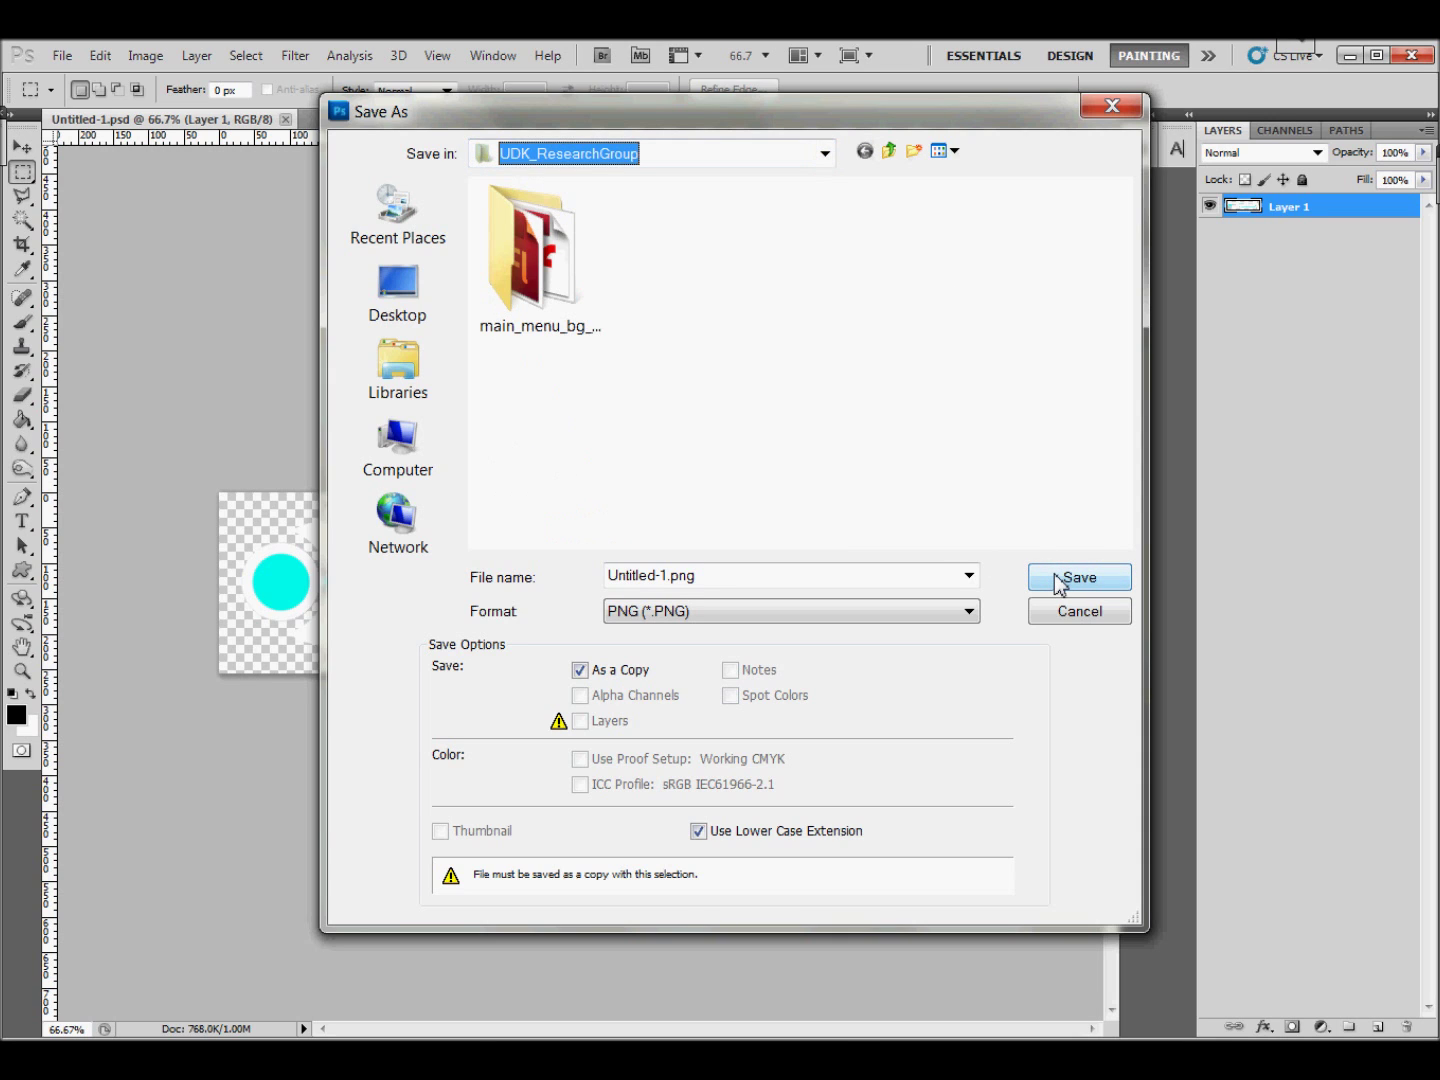
{"action": "left_click", "coordinate": [1058, 581]}
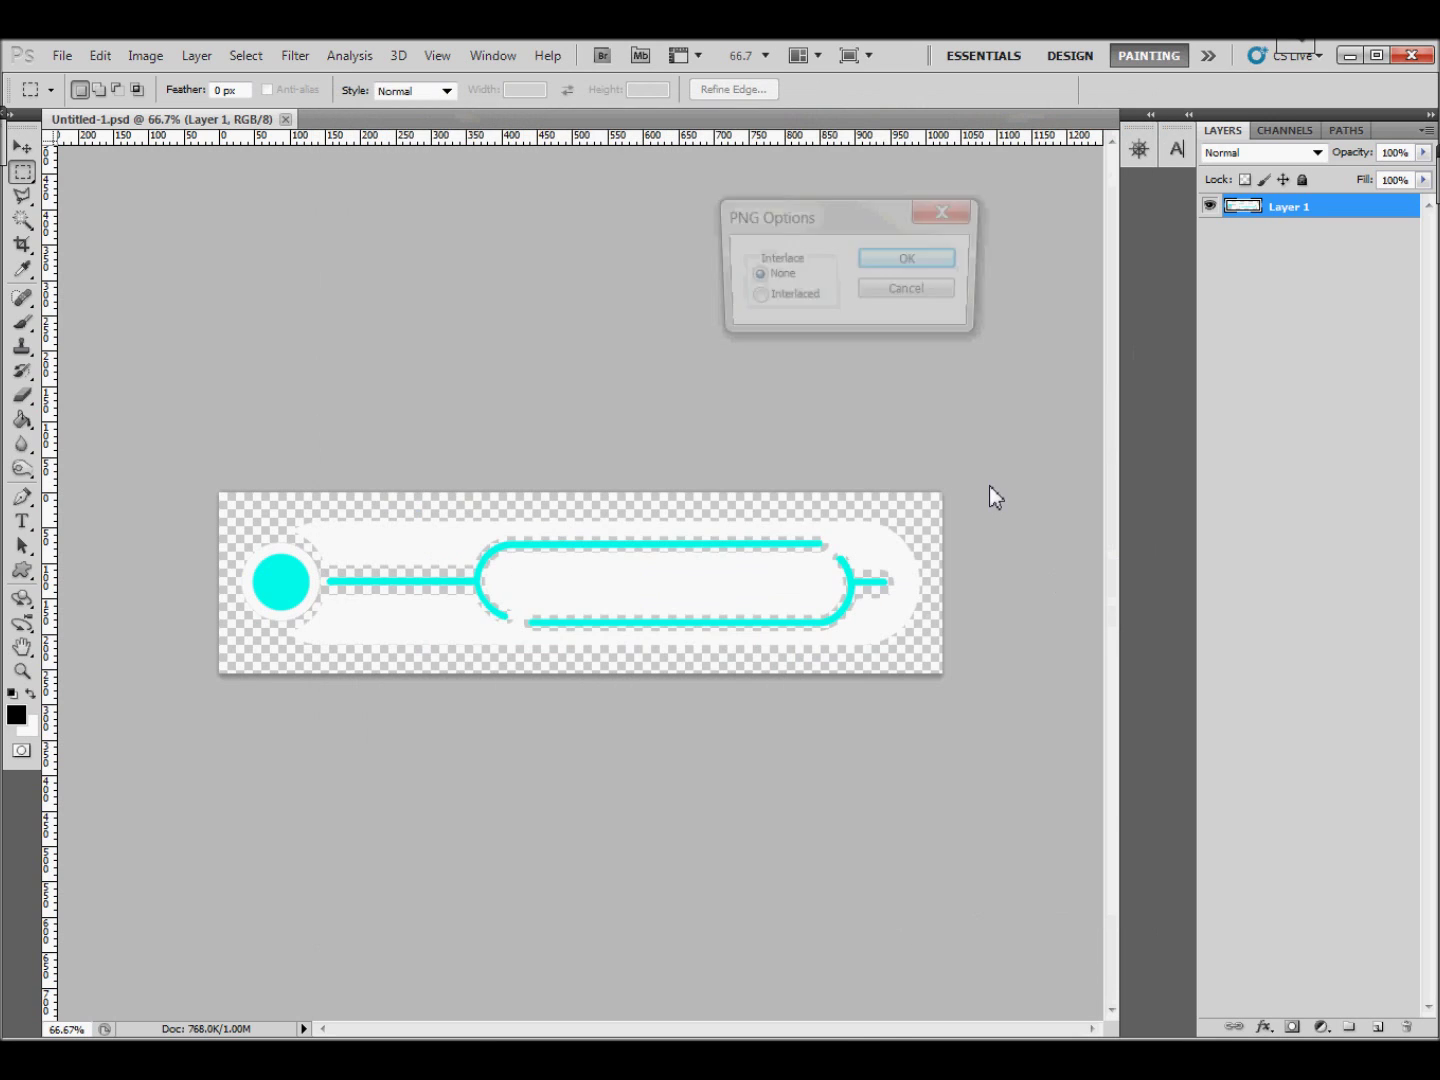
{"action": "key", "text": "Return"}
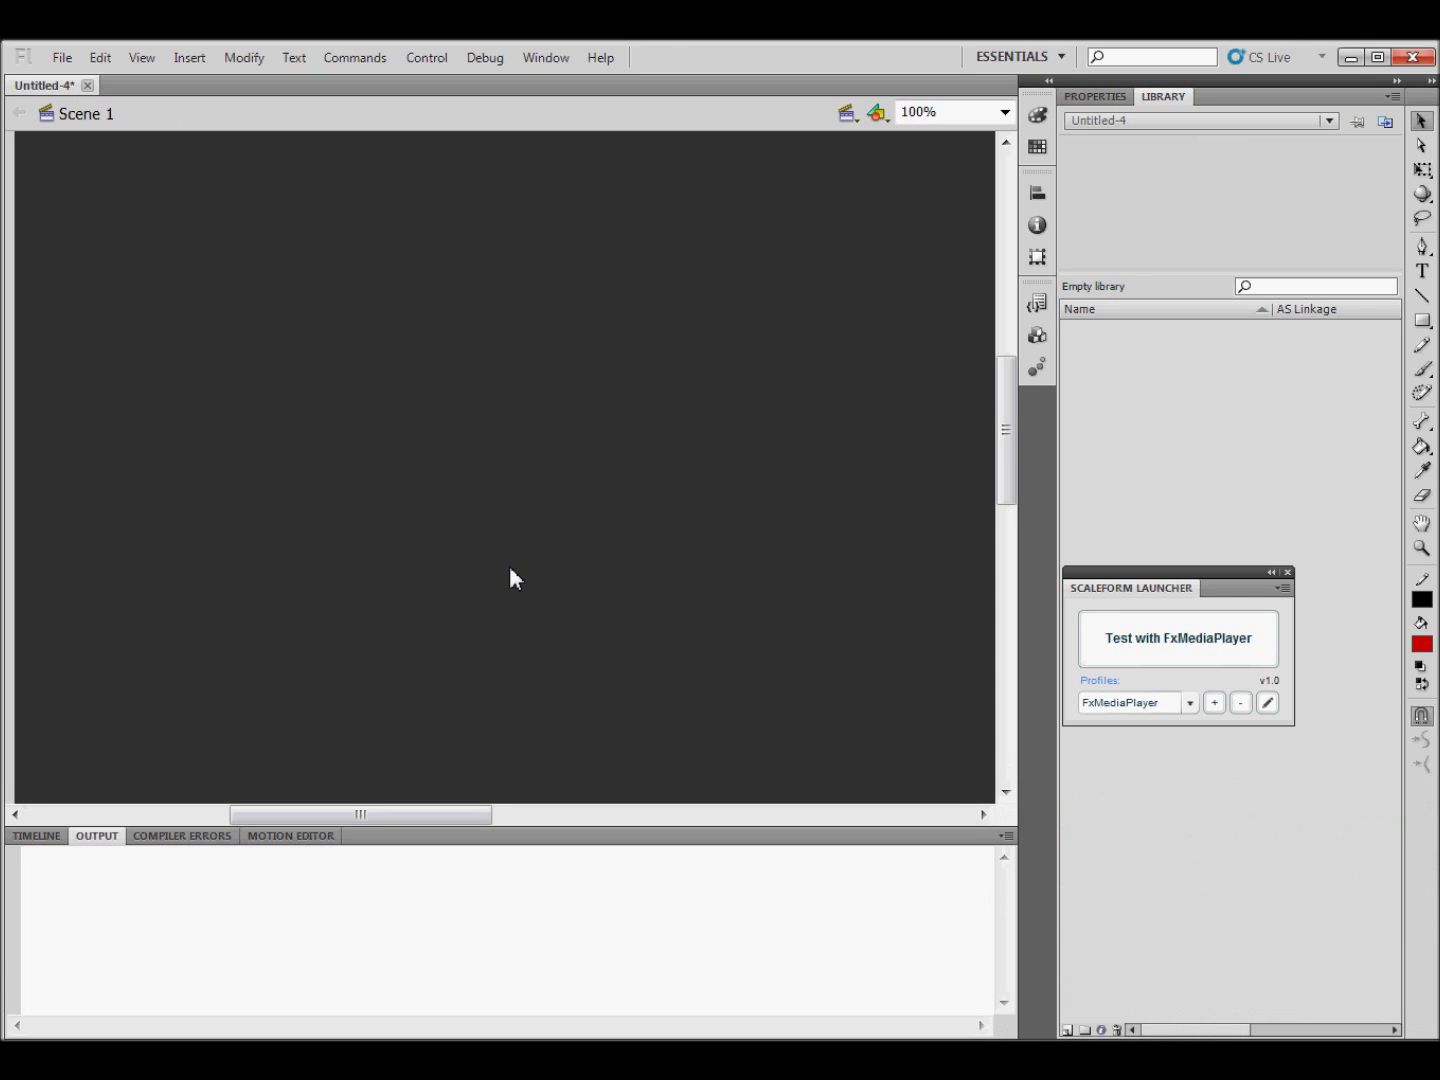
Import Untitled-1.png into the Untitled-4 library with Import to Library
{"action": "left_click", "coordinate": [61, 59]}
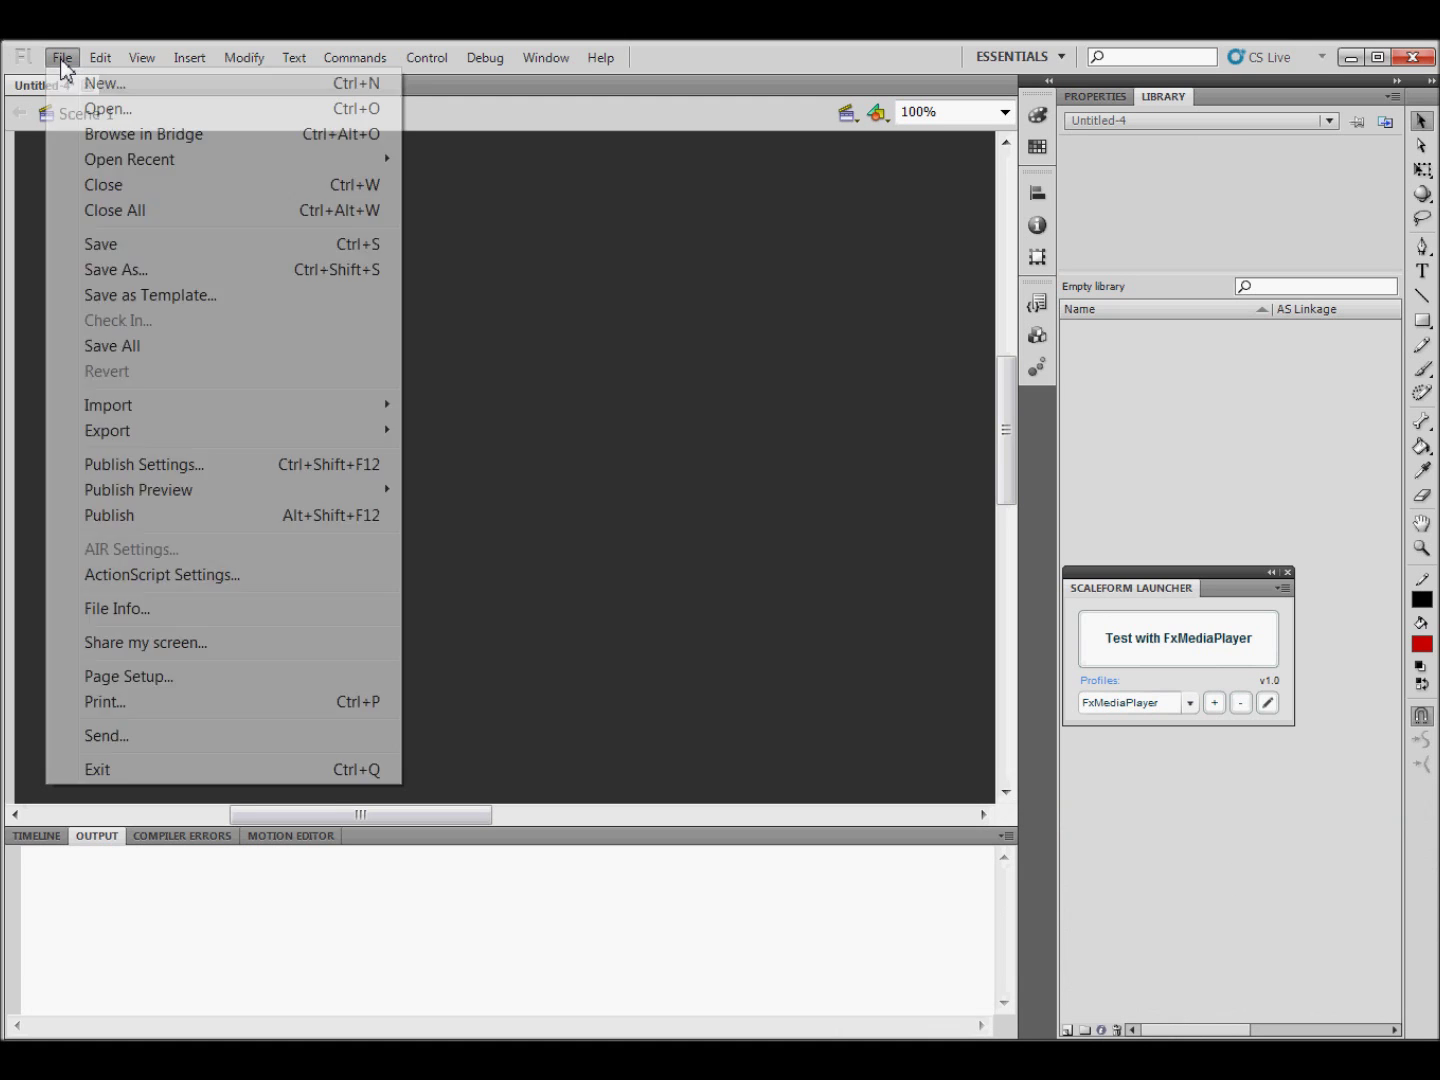
{"action": "mouse_move", "coordinate": [133, 414]}
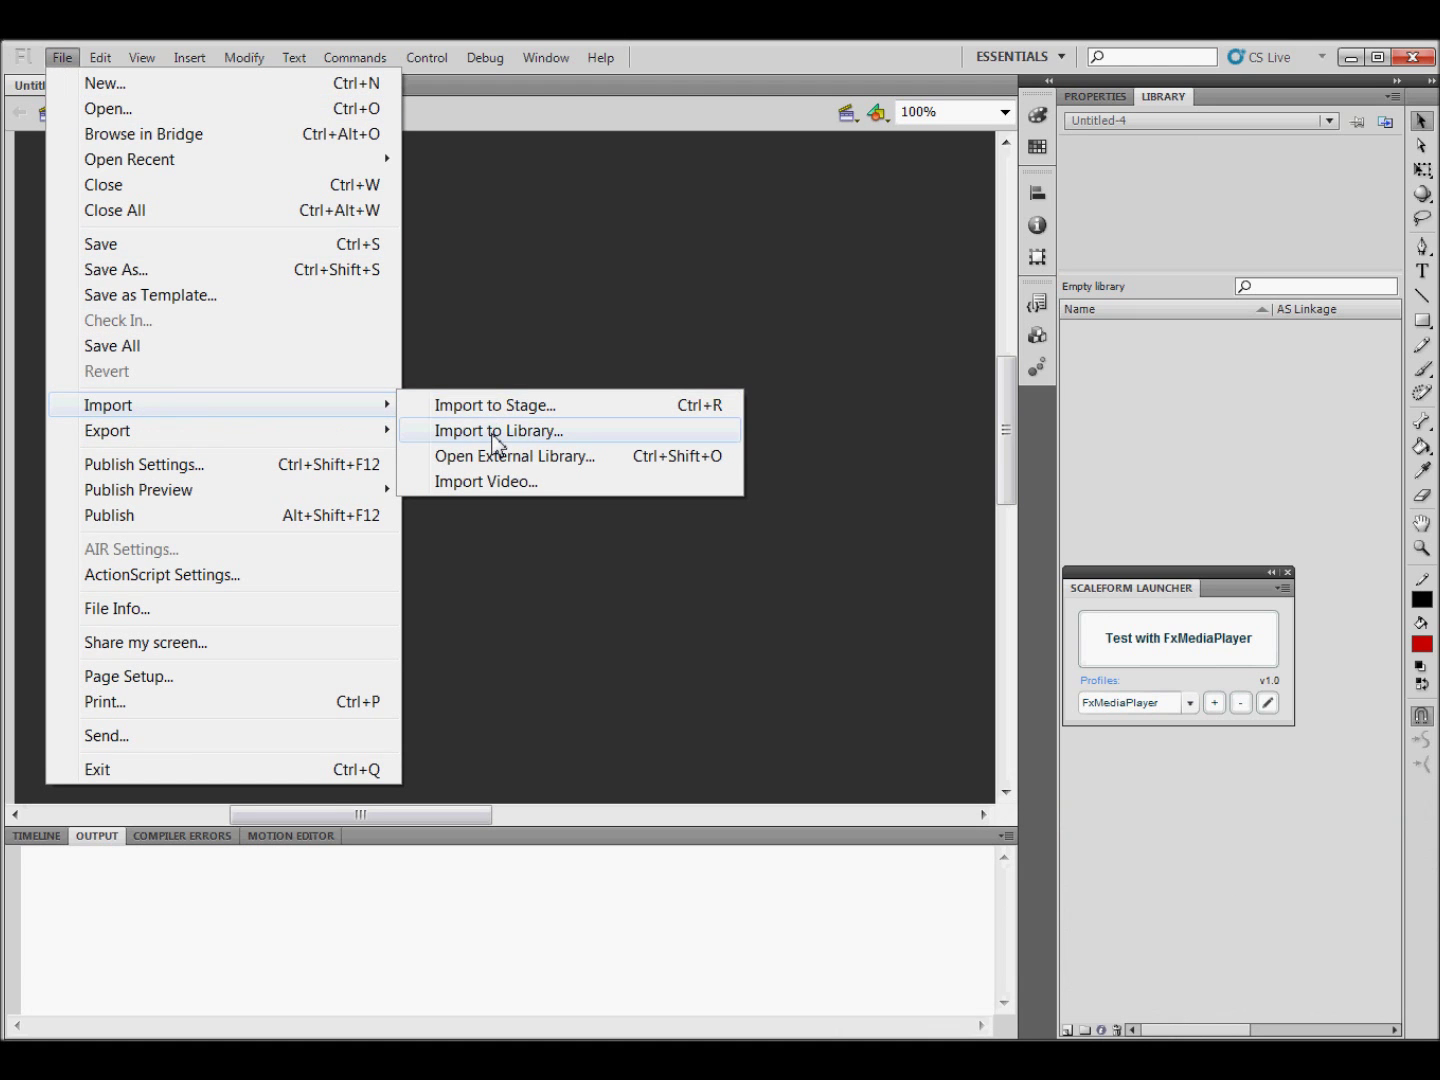
{"action": "left_click", "coordinate": [492, 435]}
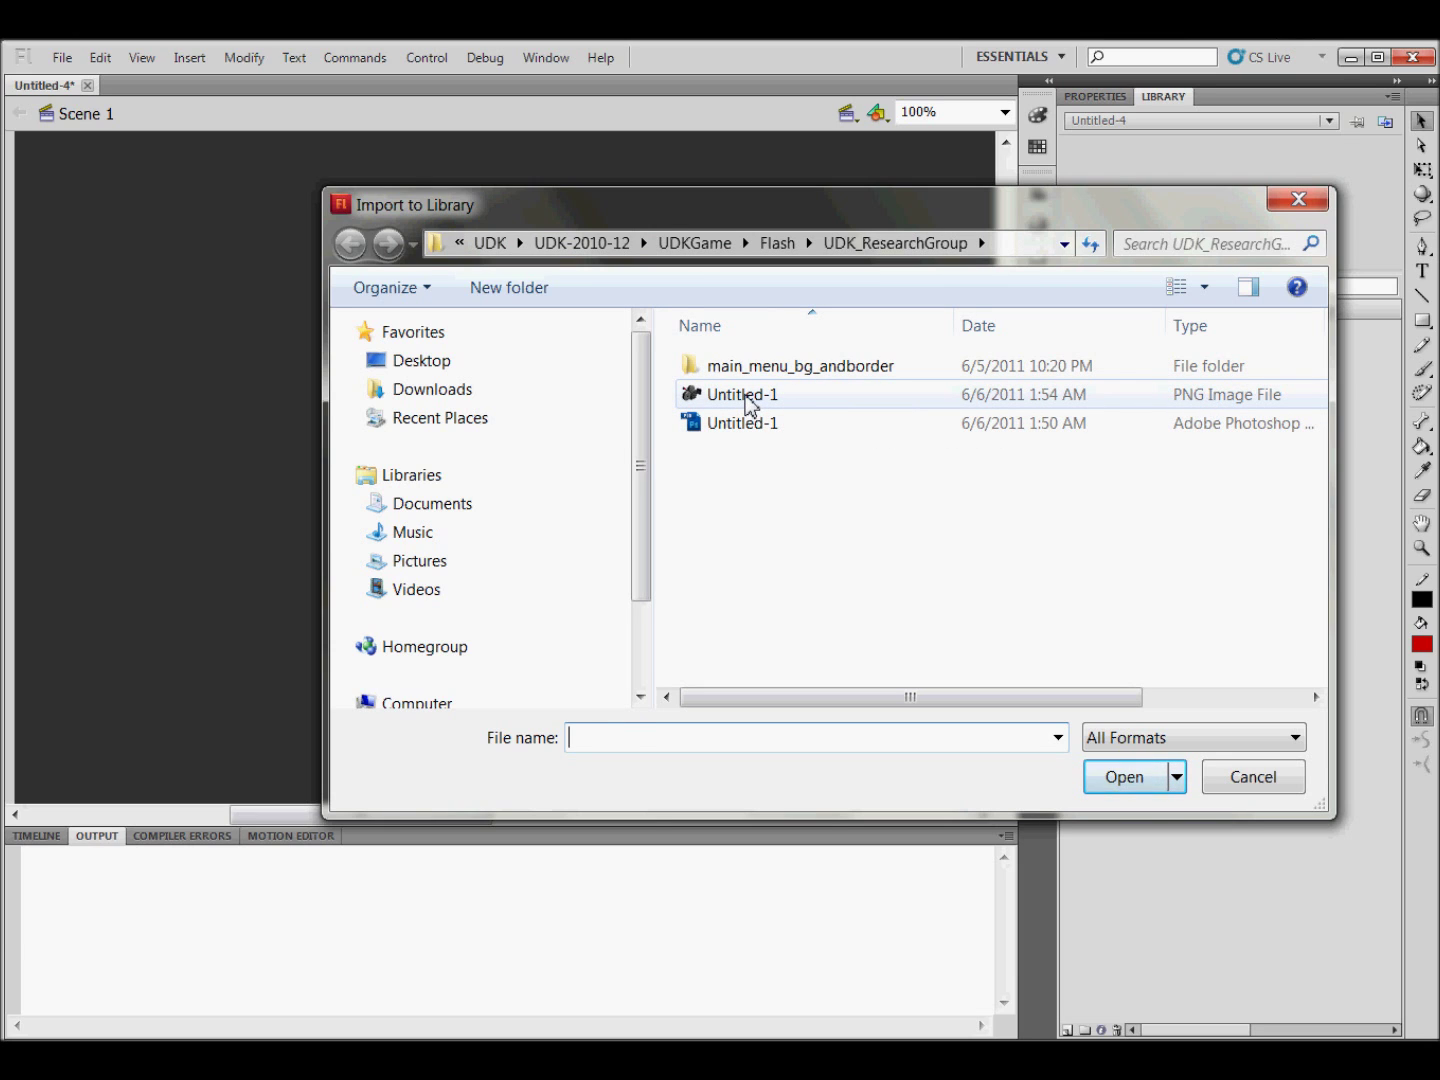
{"action": "double_click", "coordinate": [746, 400]}
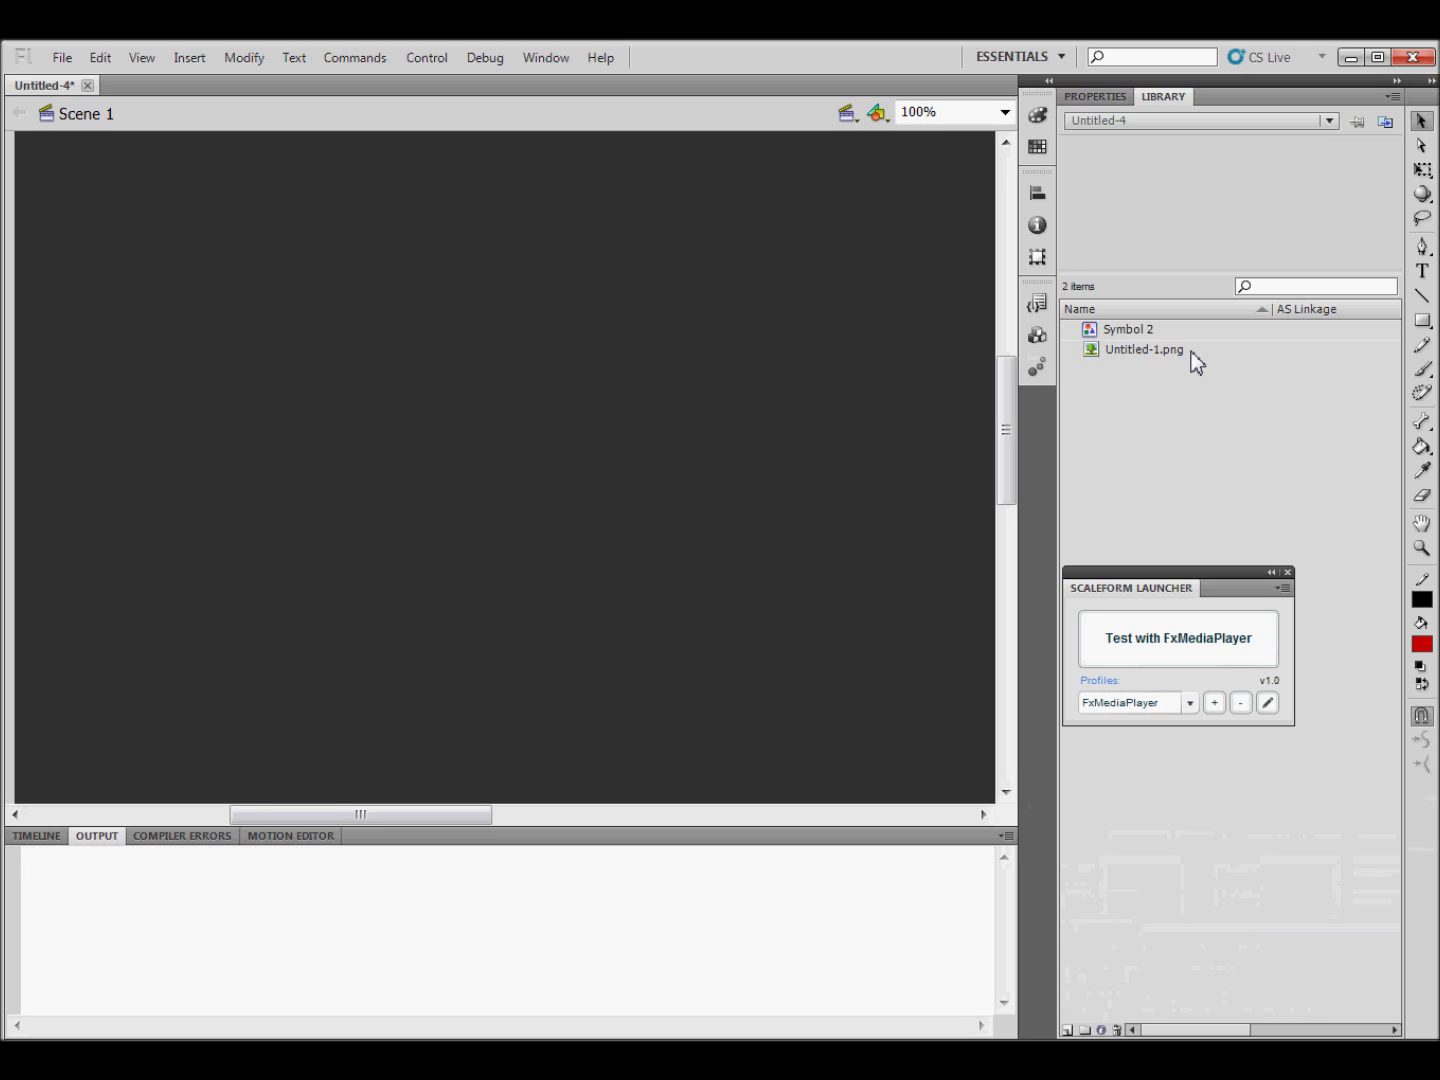
{"action": "right_click", "coordinate": [1193, 362]}
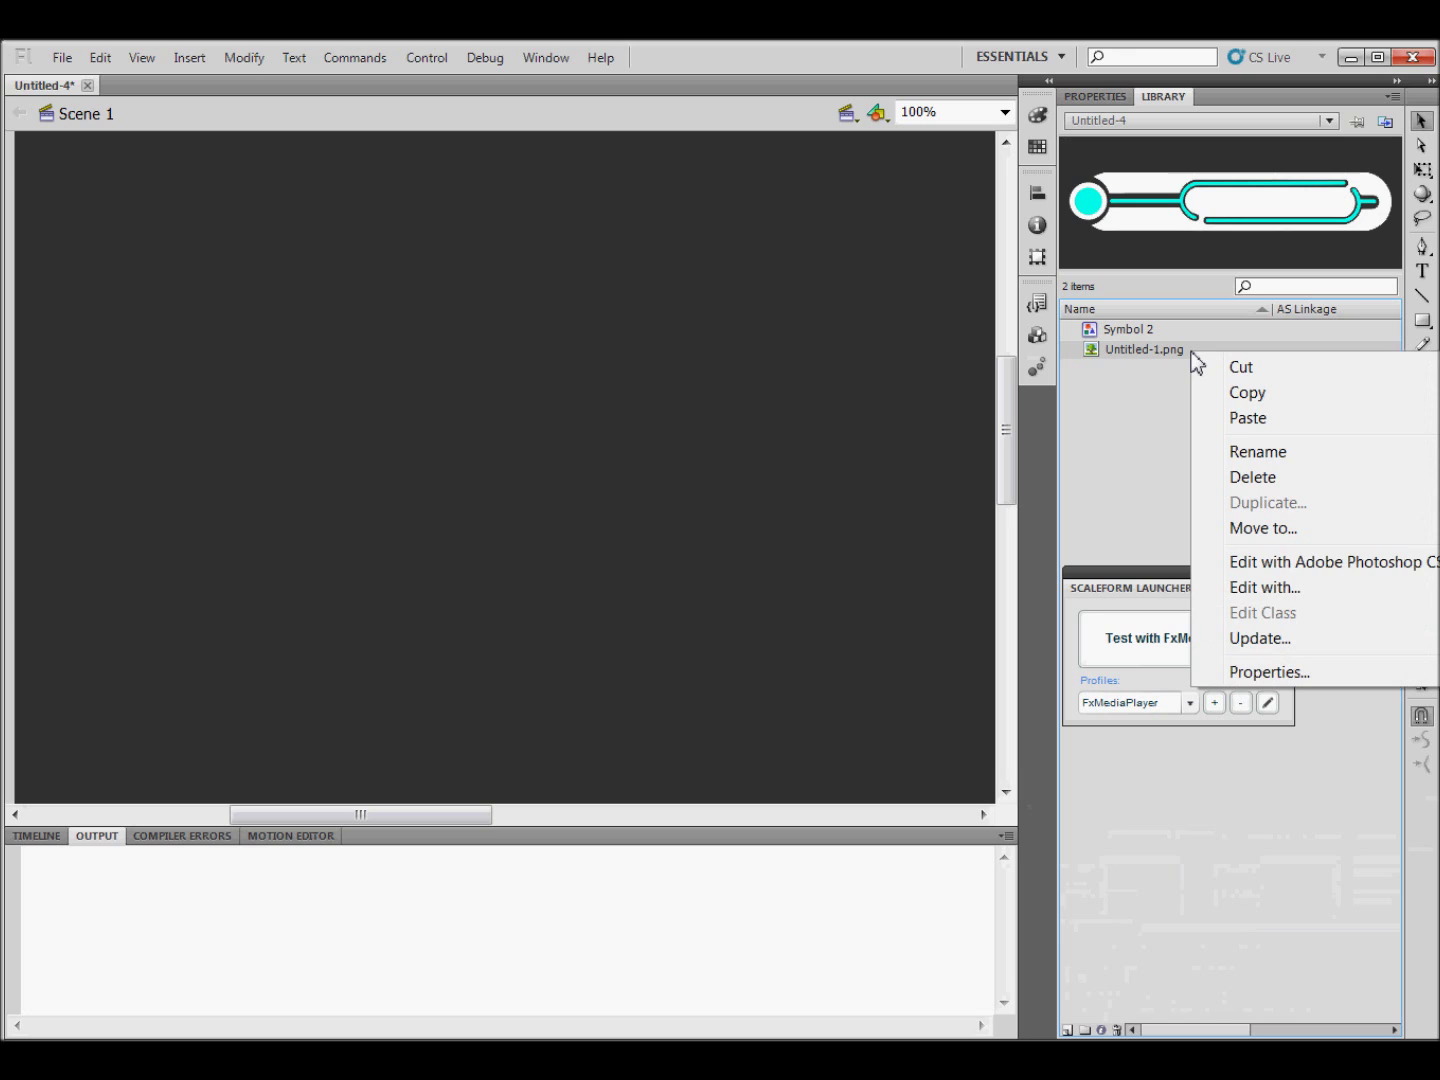
In Bitmap Properties, rename Untitled-1.png to Untitled-1 and enable Allow smoothing
{"action": "left_click", "coordinate": [1302, 674]}
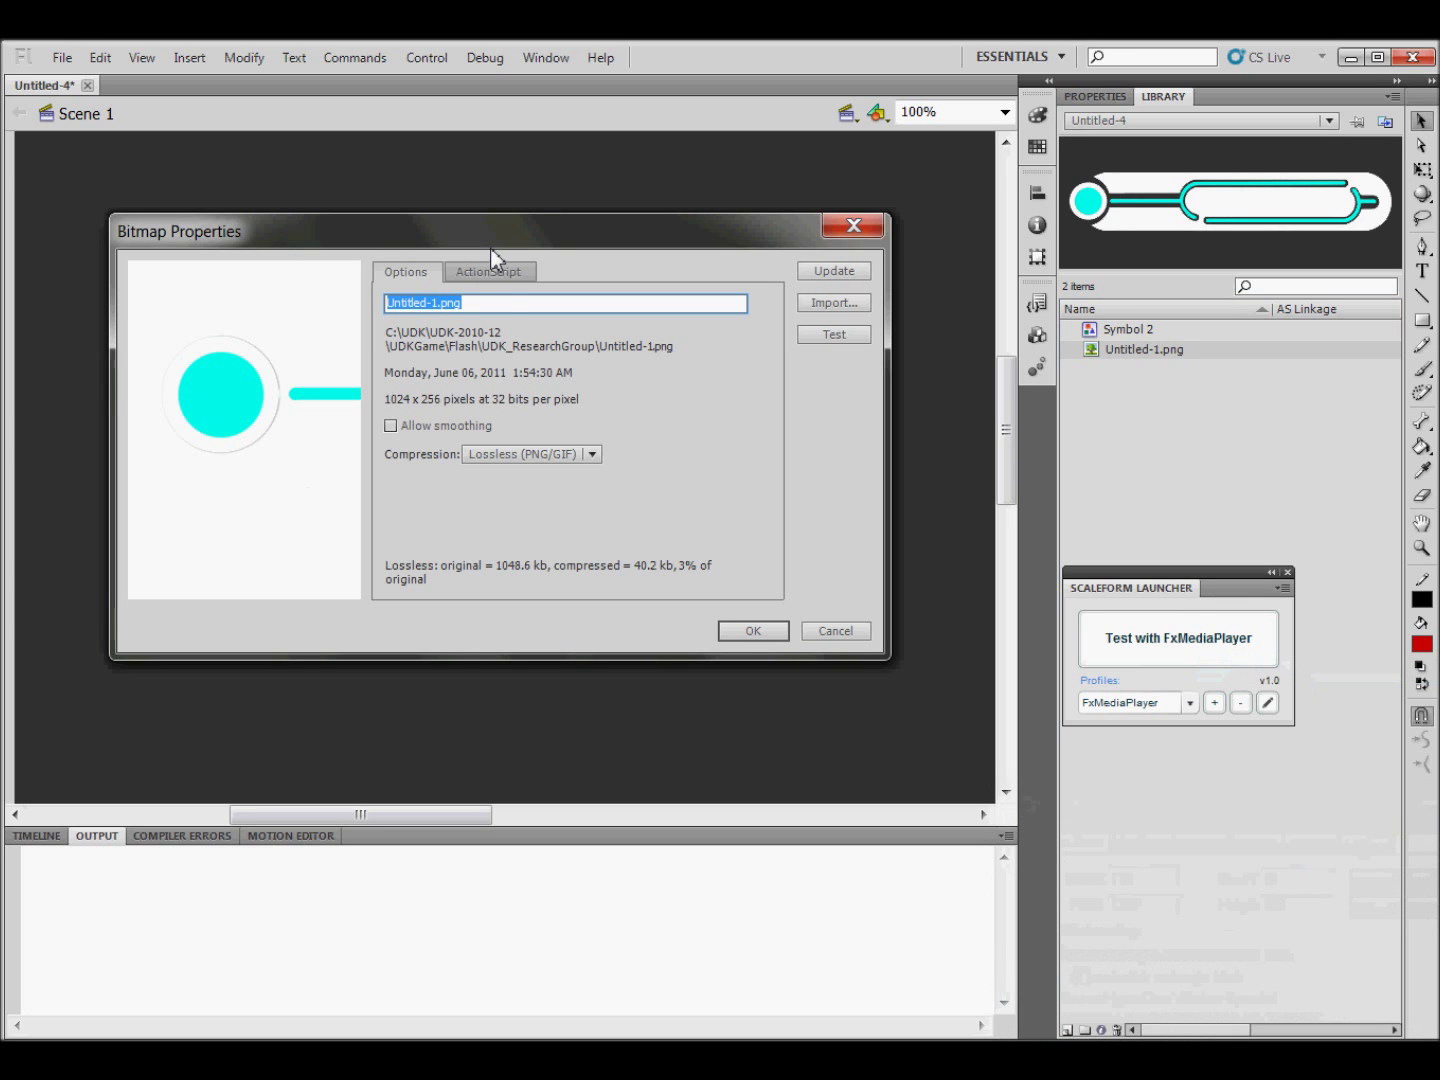
{"action": "left_click", "coordinate": [517, 304]}
{"action": "key", "text": "BackSpace"}
{"action": "key", "text": "BackSpace"}
{"action": "key", "text": "BackSpace"}
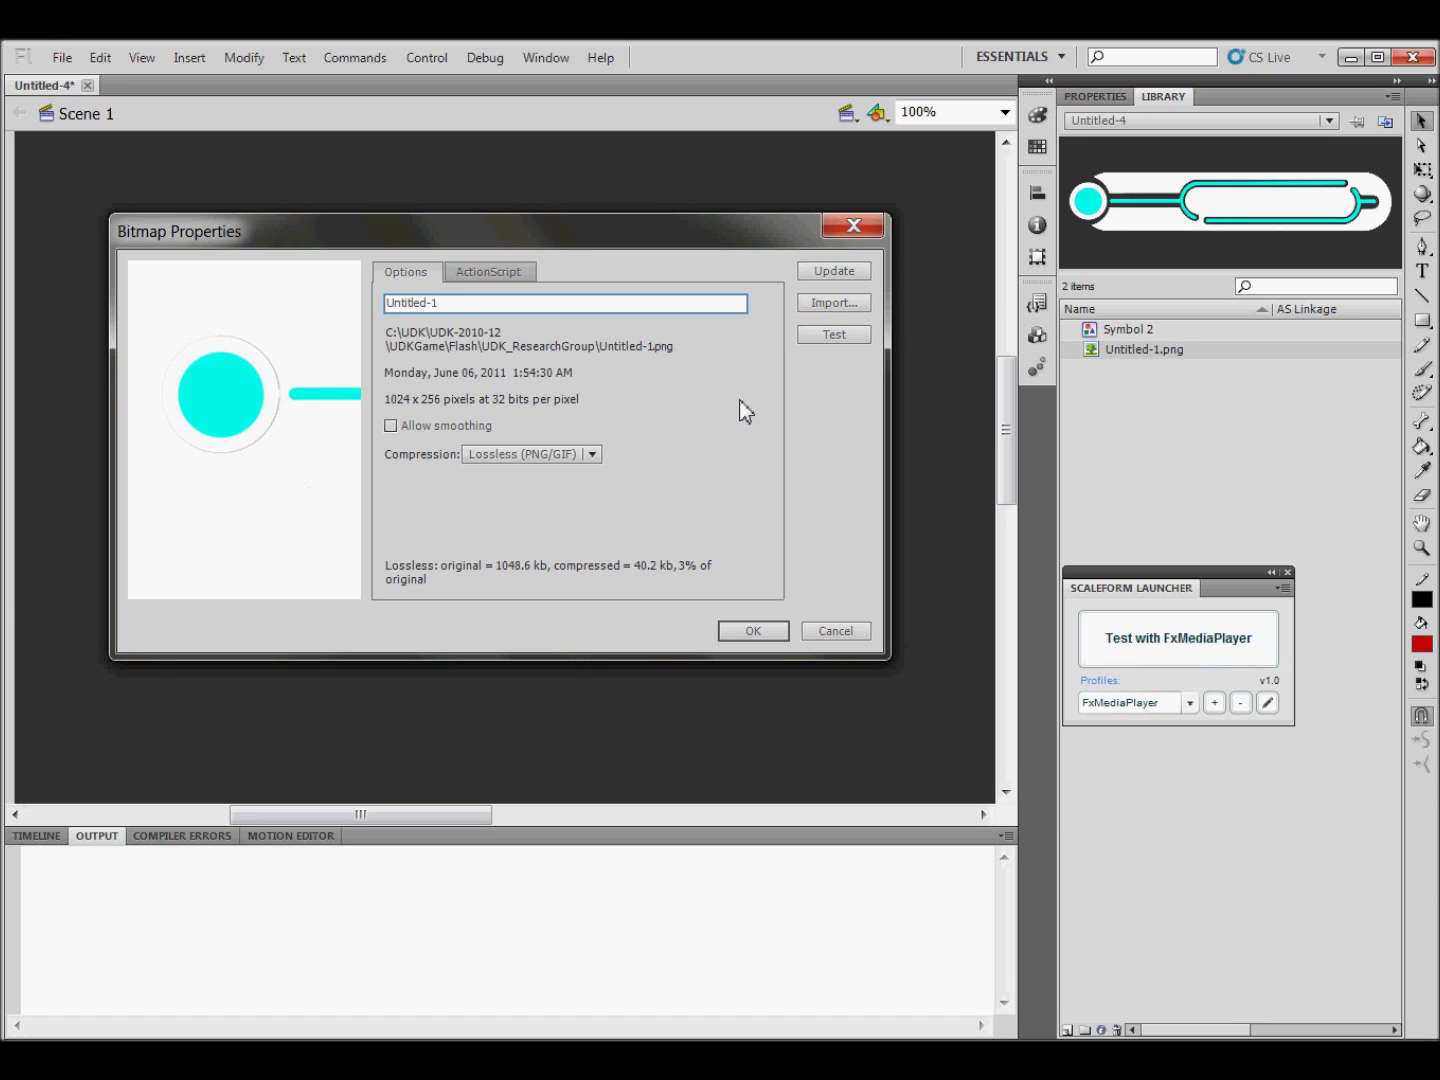
{"action": "left_click", "coordinate": [390, 427]}
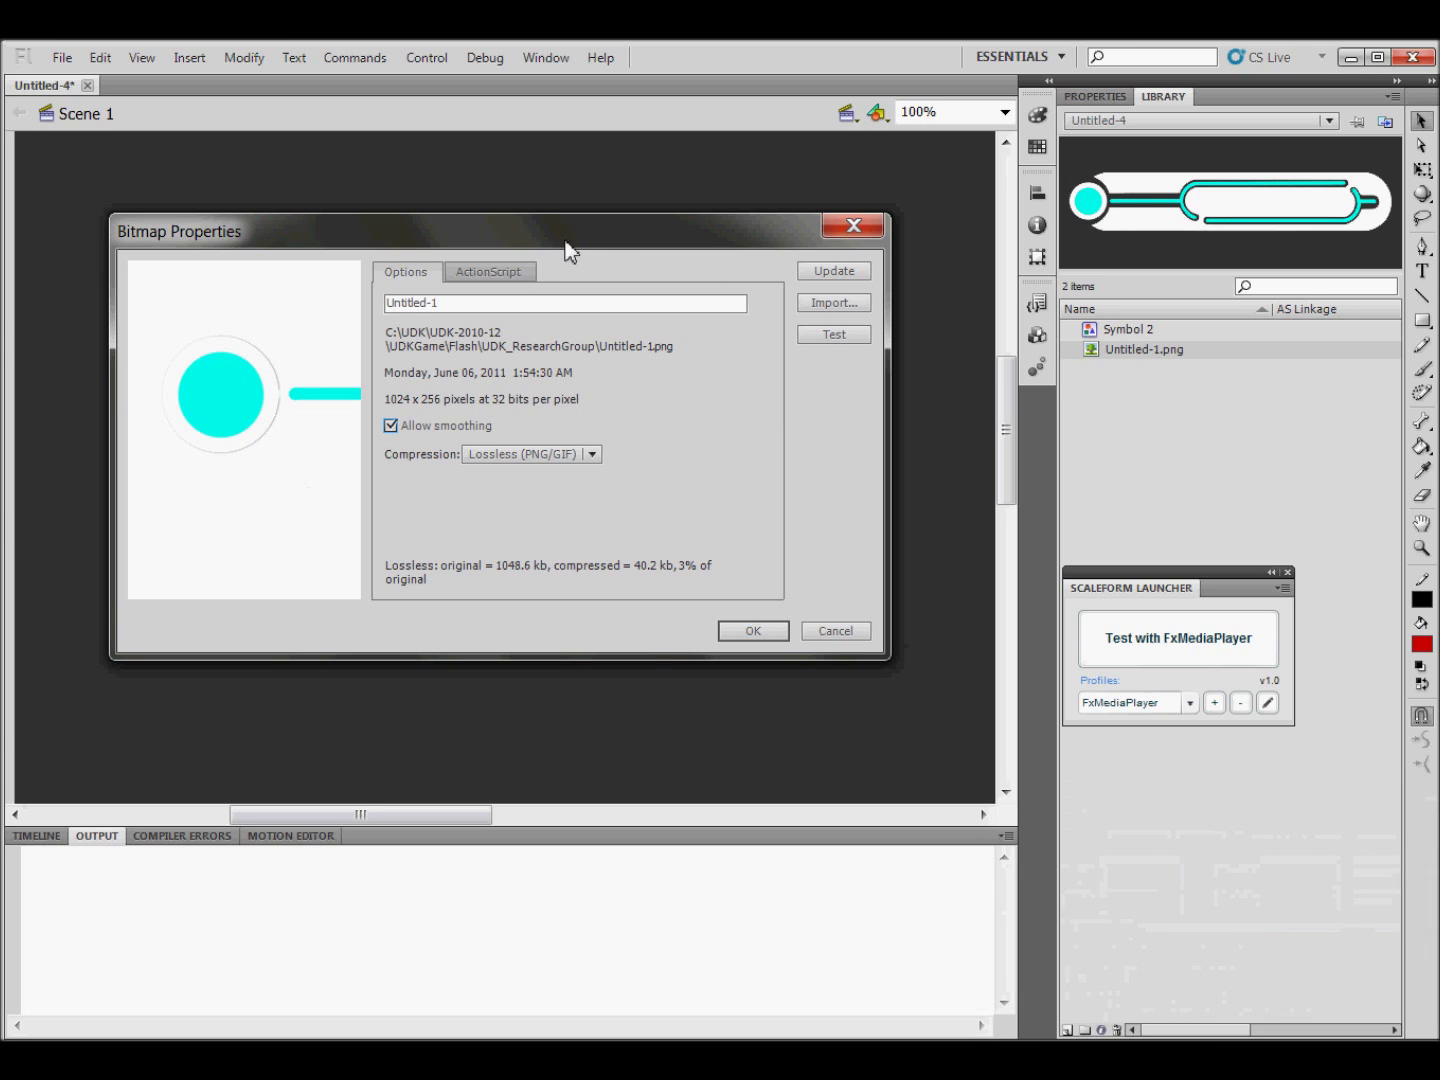
Enable Export for ActionScript and runtime sharing for the bitmap, then apply and dismiss the URL warning
{"action": "left_click", "coordinate": [508, 281]}
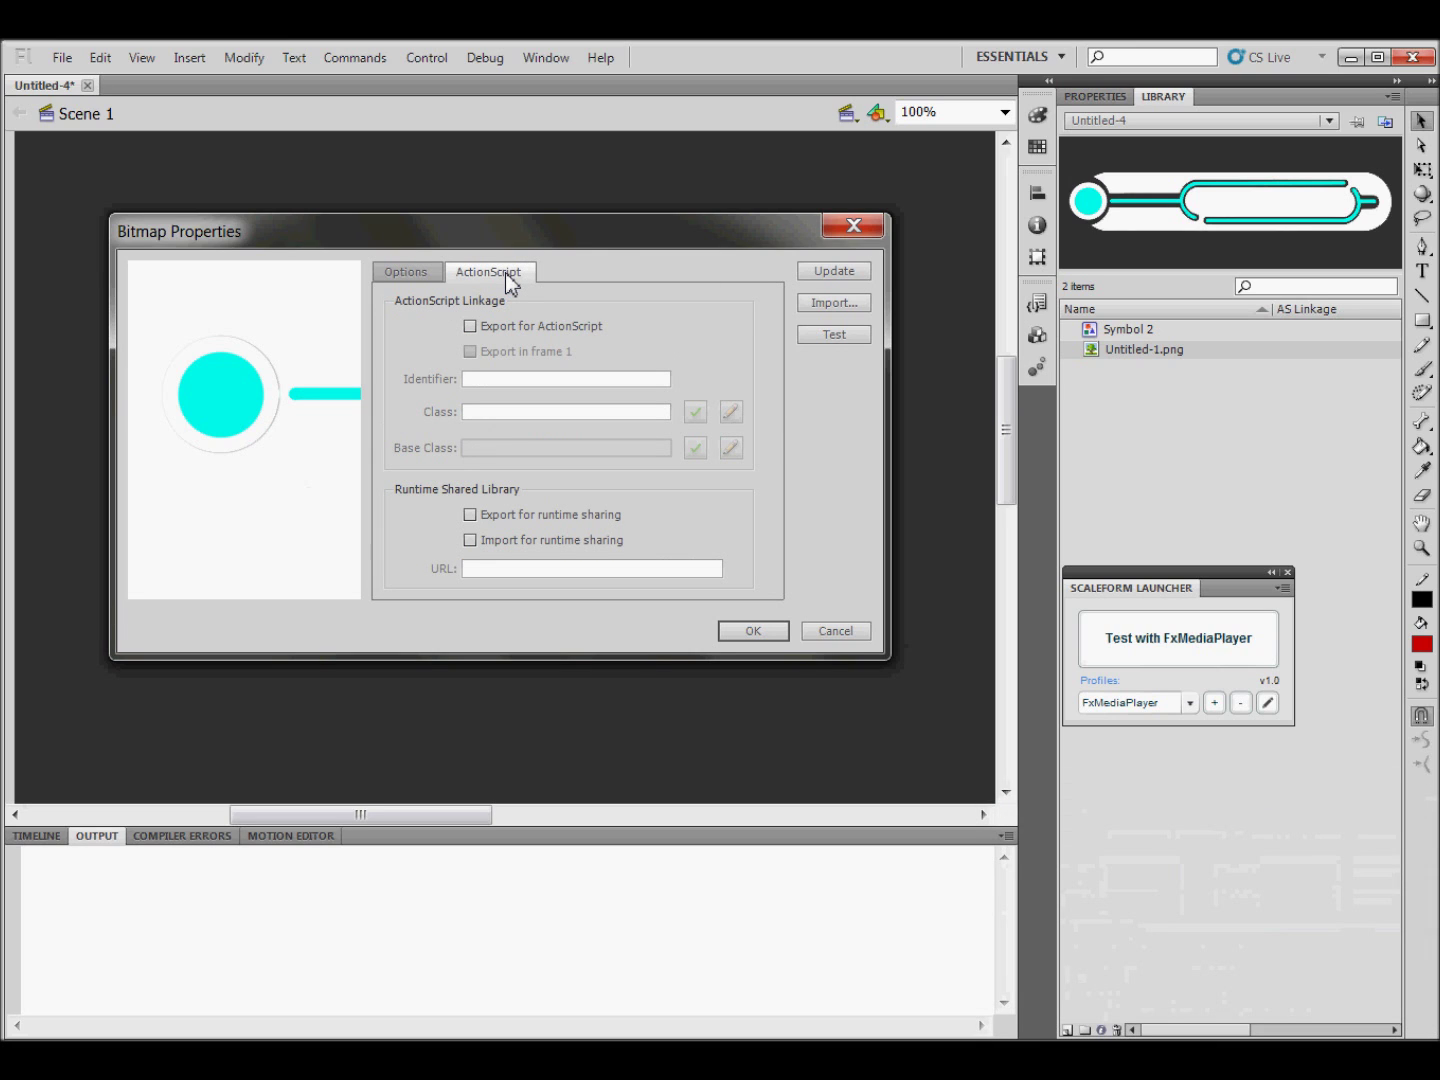
{"action": "left_click", "coordinate": [470, 327]}
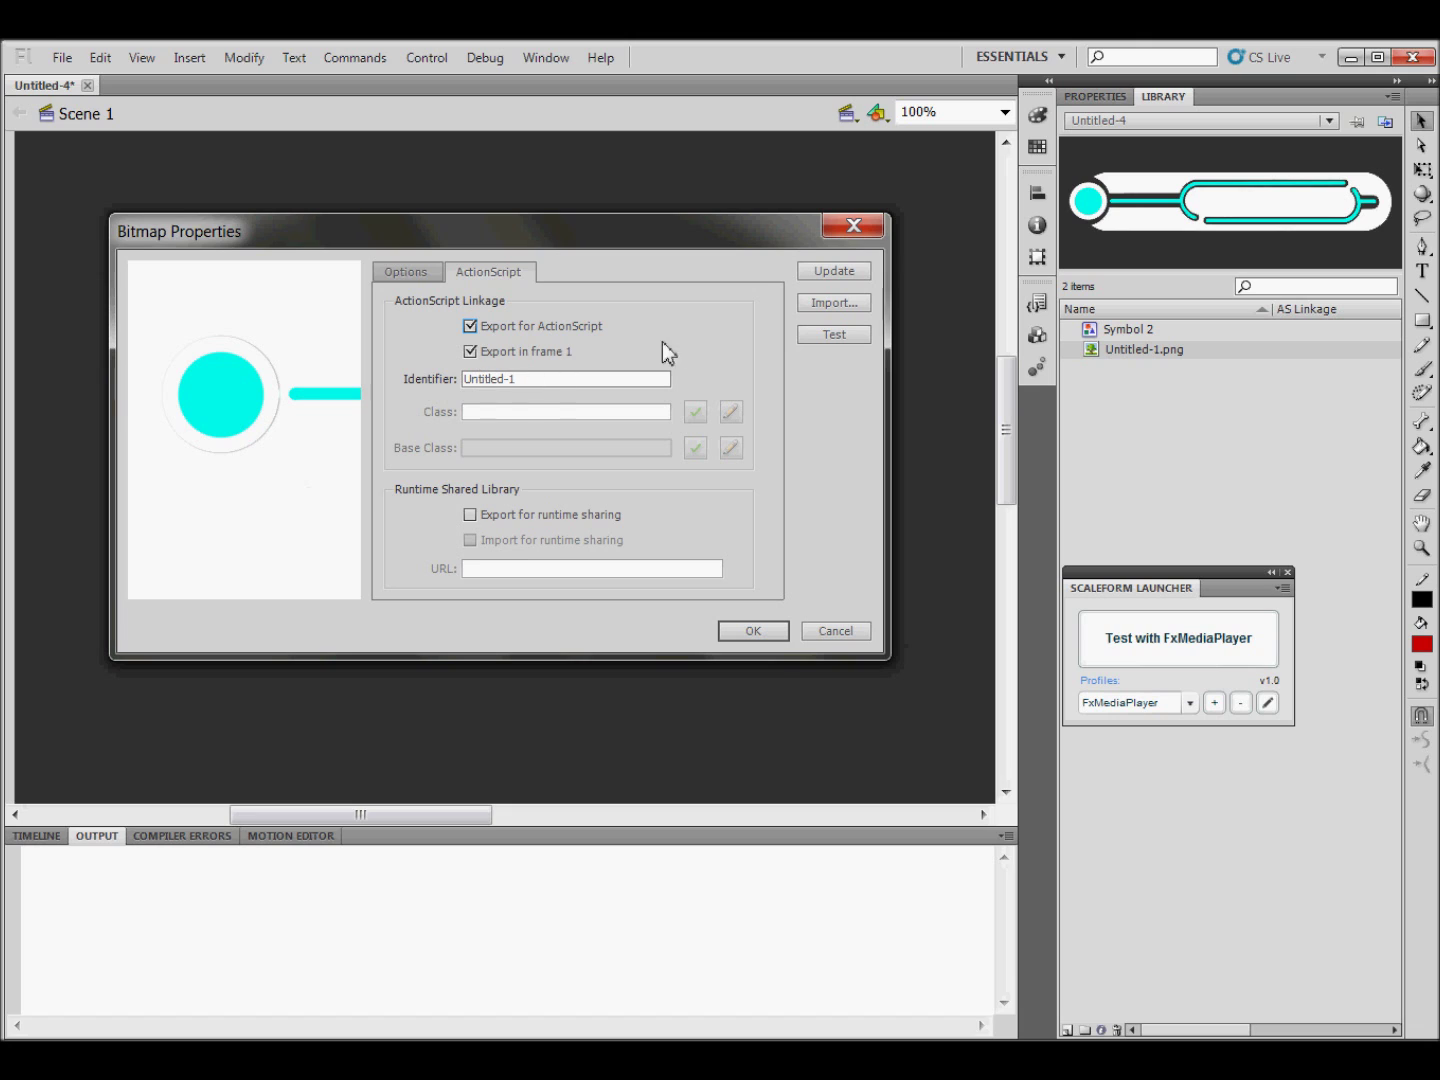
{"action": "left_click", "coordinate": [469, 515]}
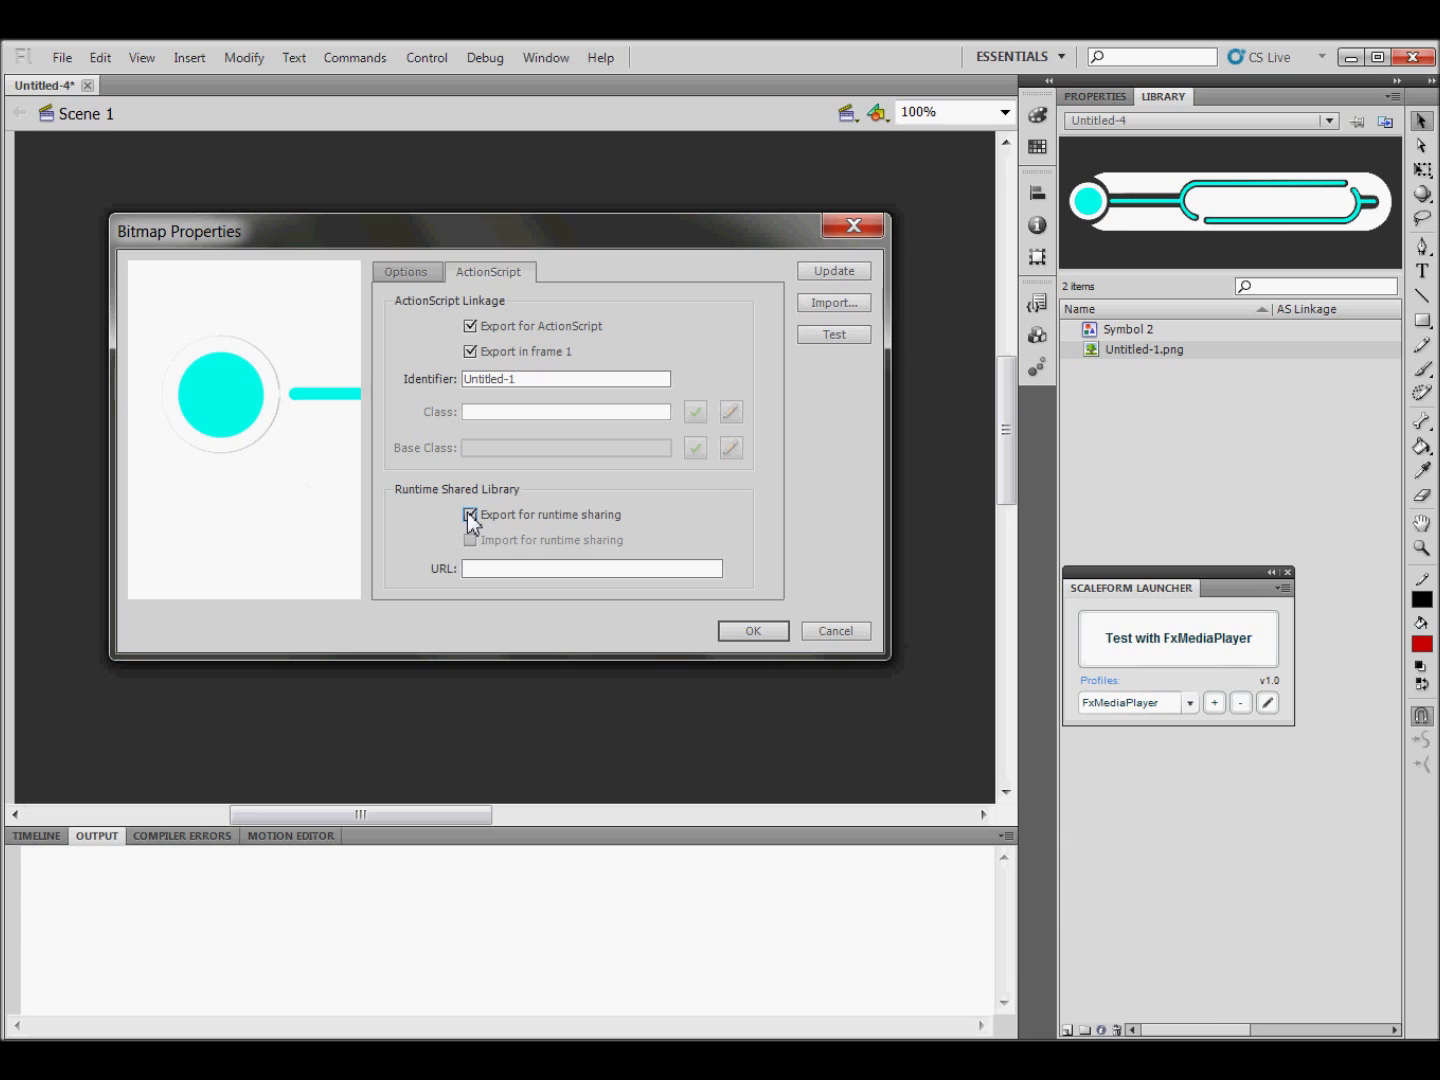
{"action": "left_click", "coordinate": [753, 632]}
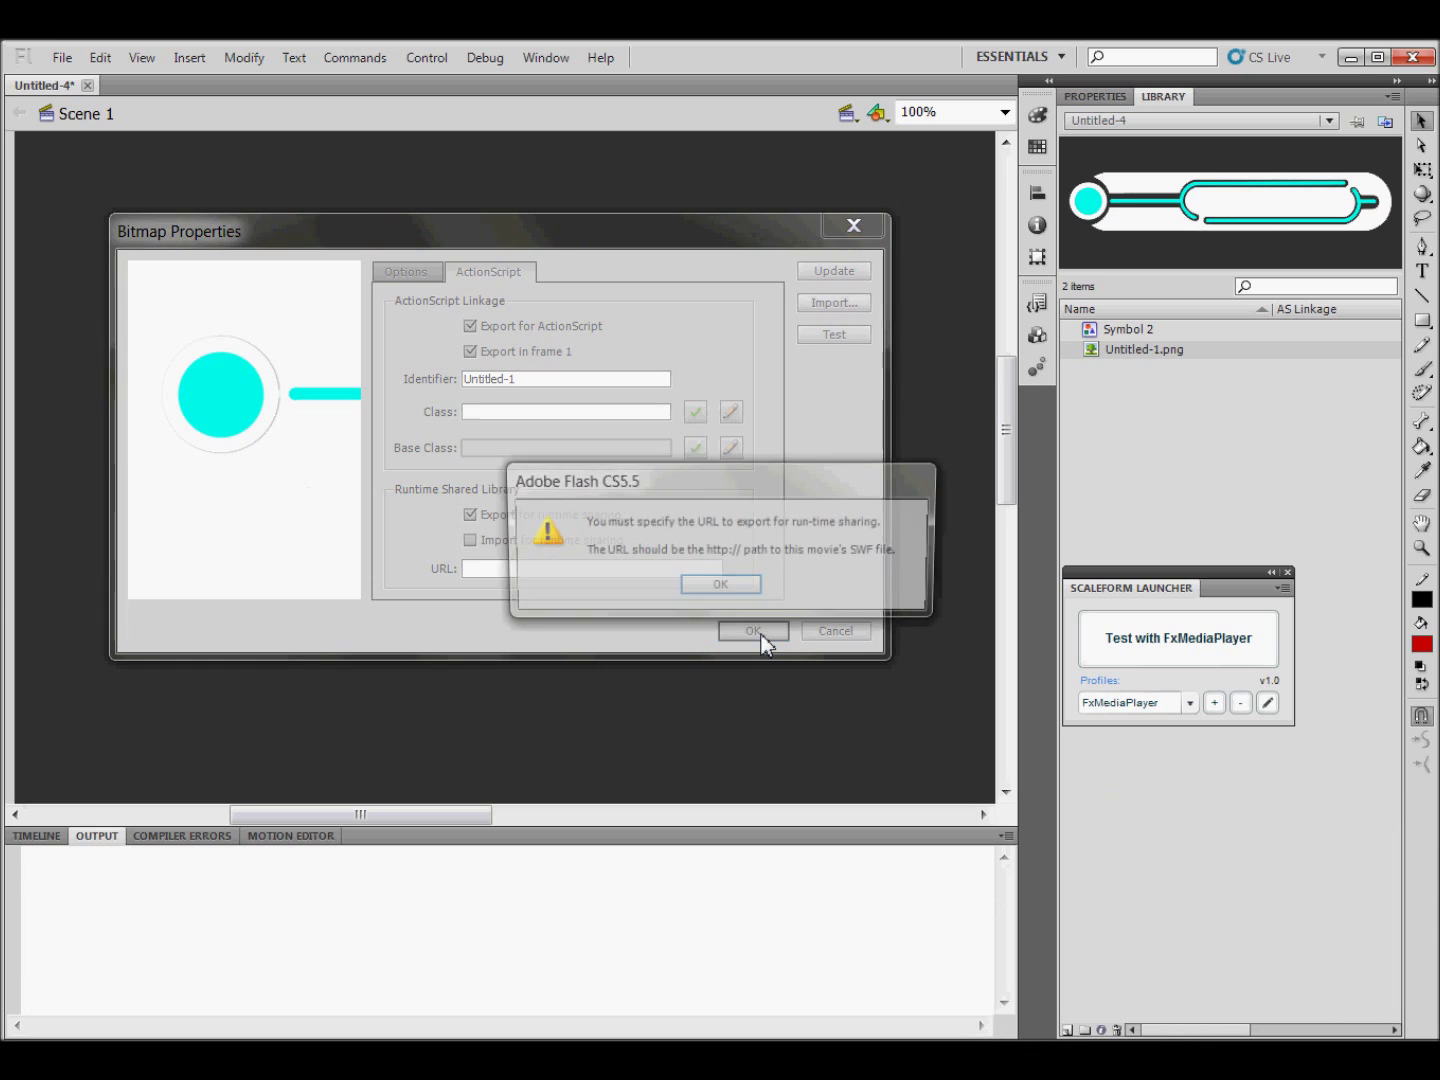
{"action": "left_click", "coordinate": [741, 589]}
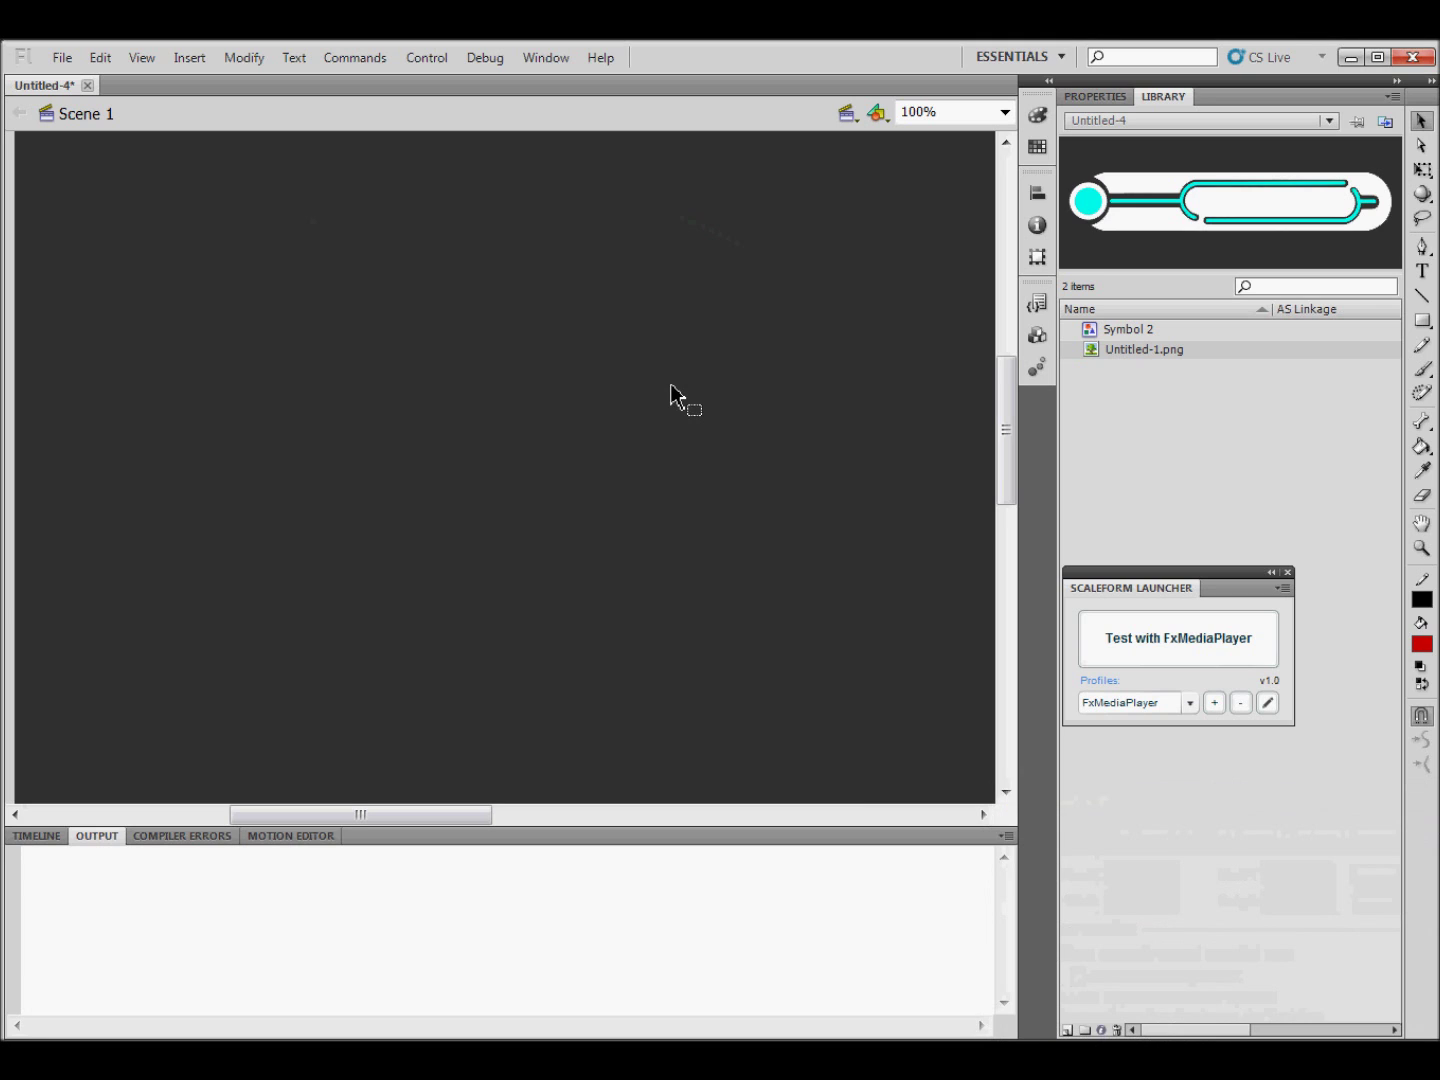
In Publish Settings, untick HTML Wrapper and set the player to Flash Player 8
{"action": "left_click", "coordinate": [1095, 95]}
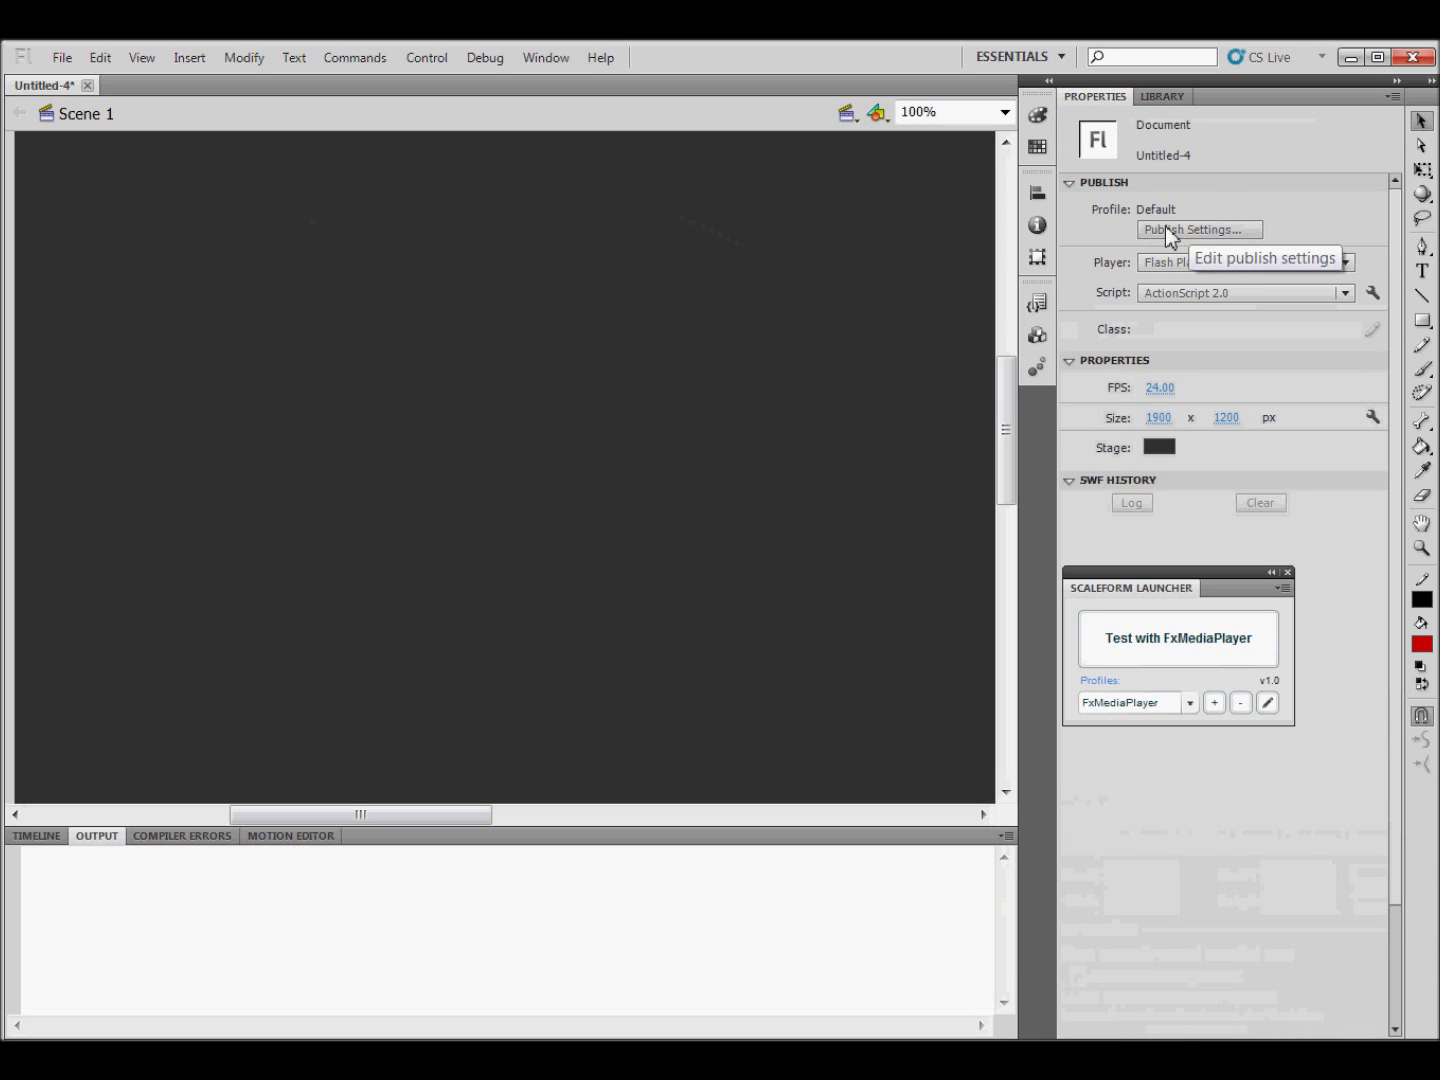
{"action": "left_click", "coordinate": [1248, 232]}
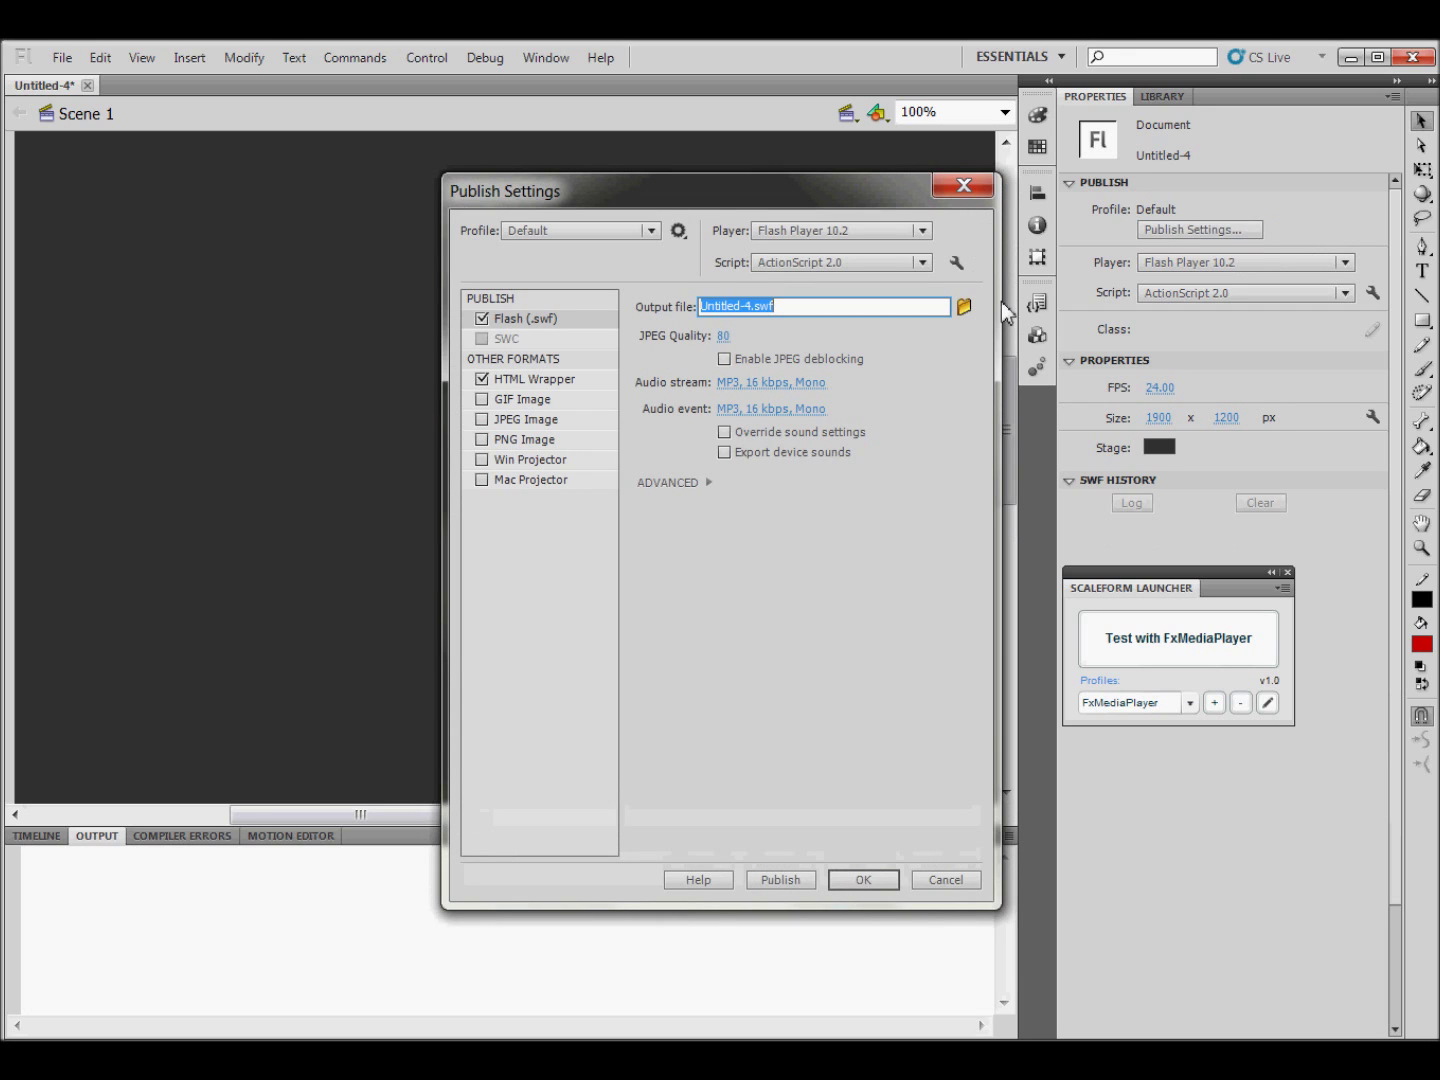
{"action": "left_click", "coordinate": [482, 382]}
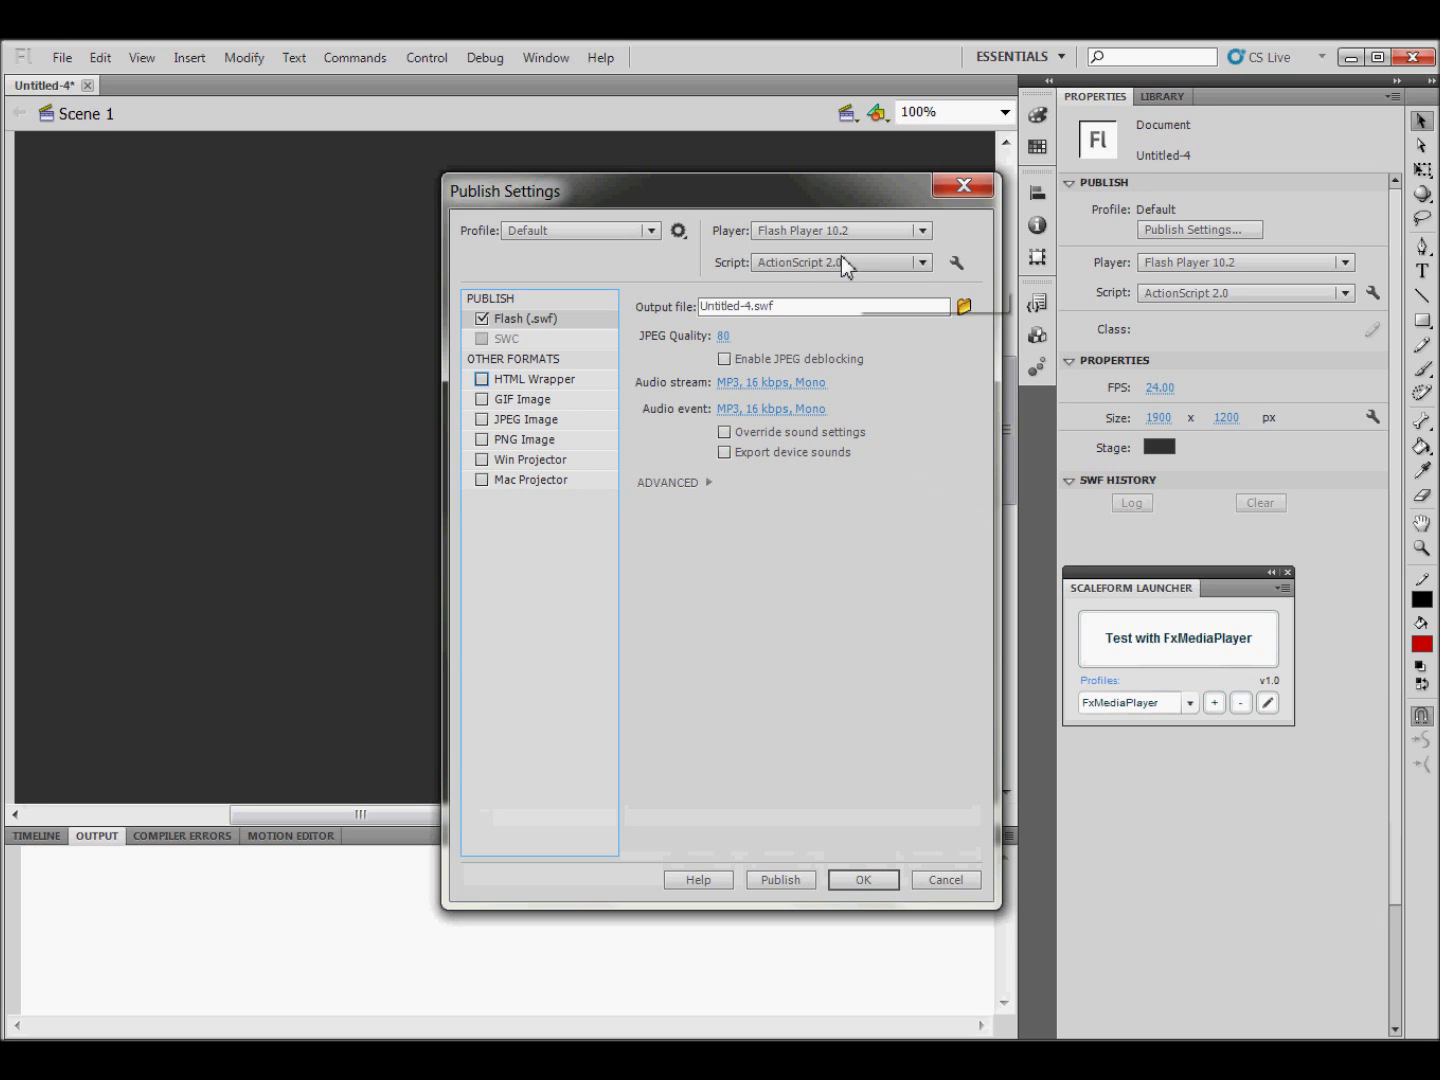
{"action": "left_click", "coordinate": [922, 232]}
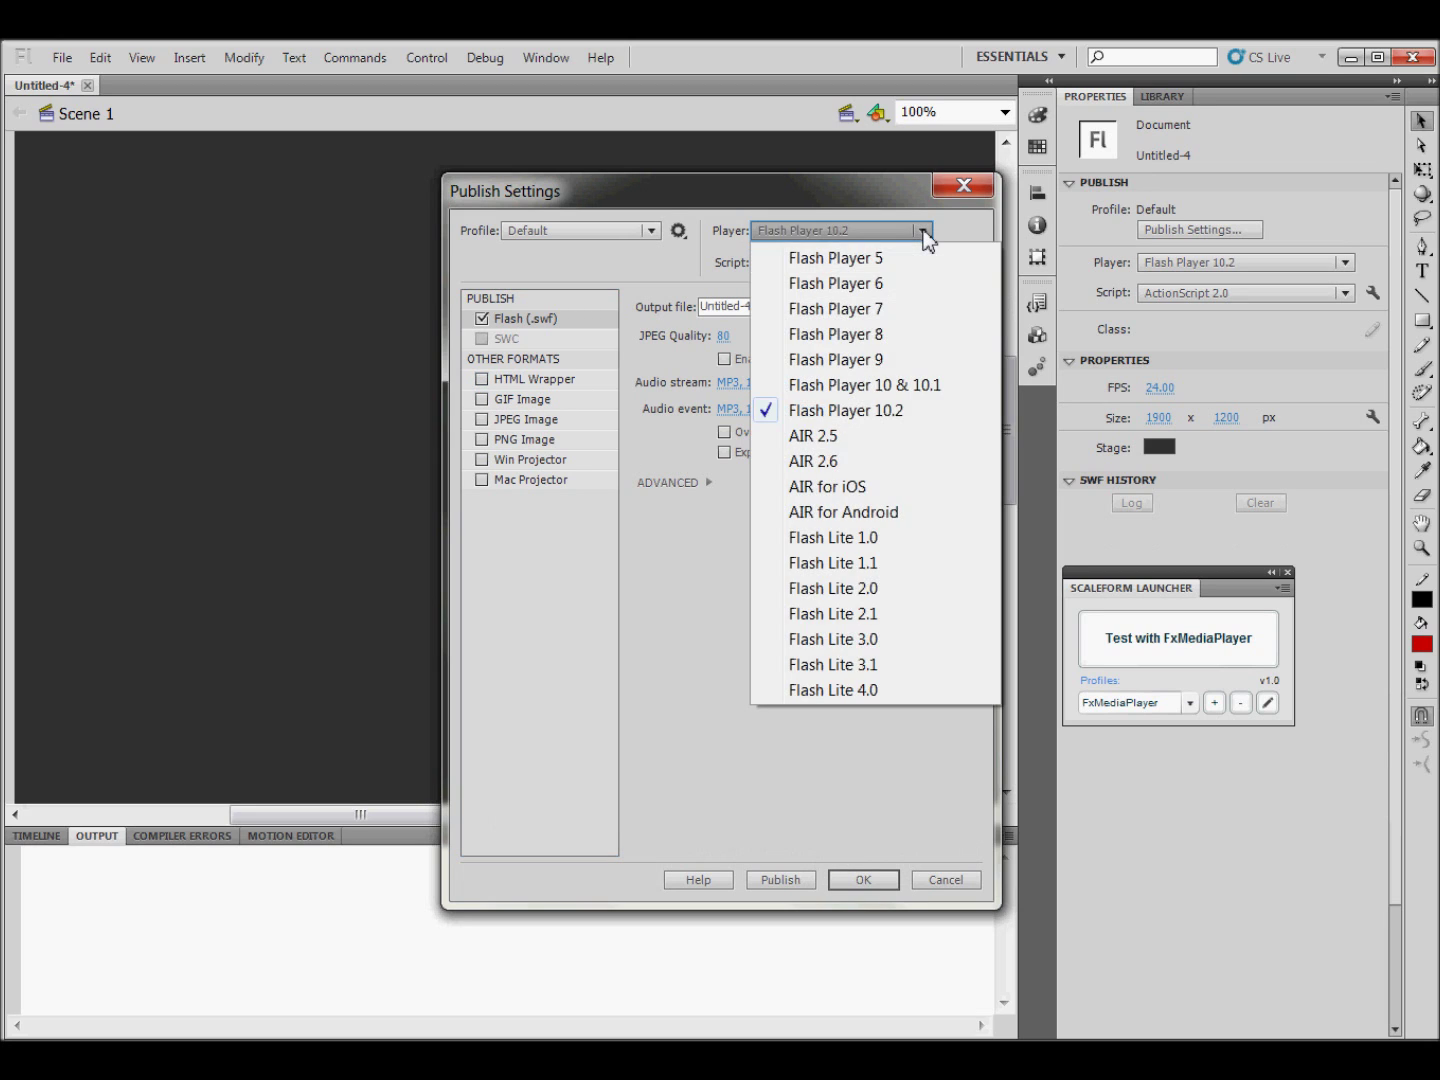
{"action": "left_click", "coordinate": [870, 337]}
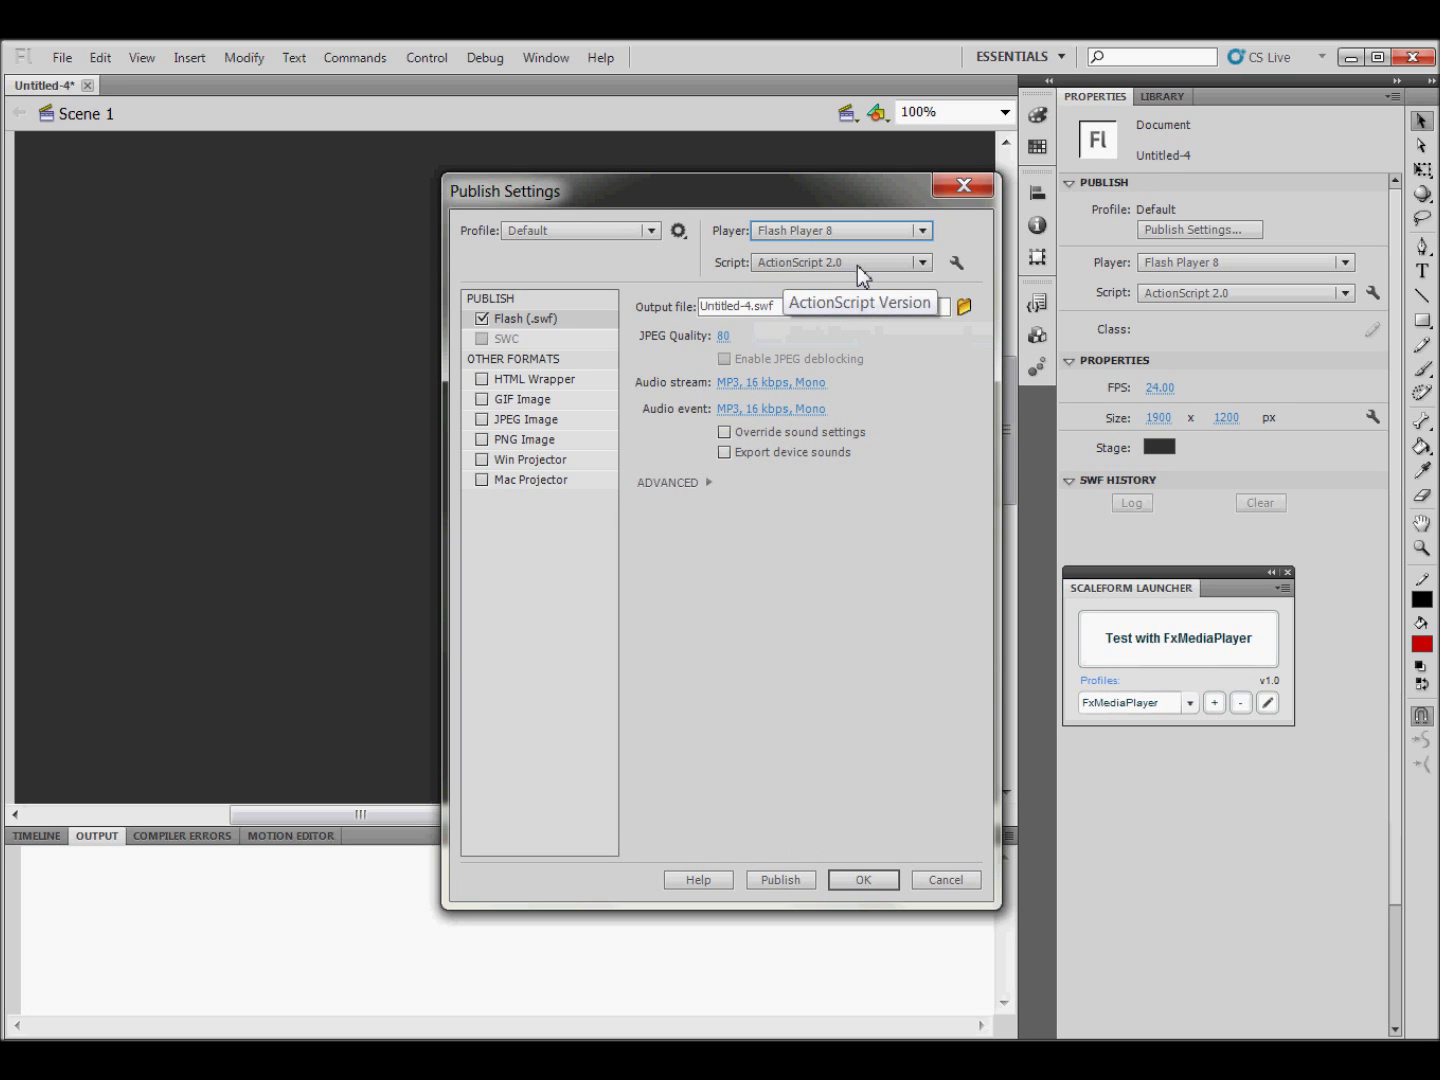
{"action": "left_click", "coordinate": [862, 884]}
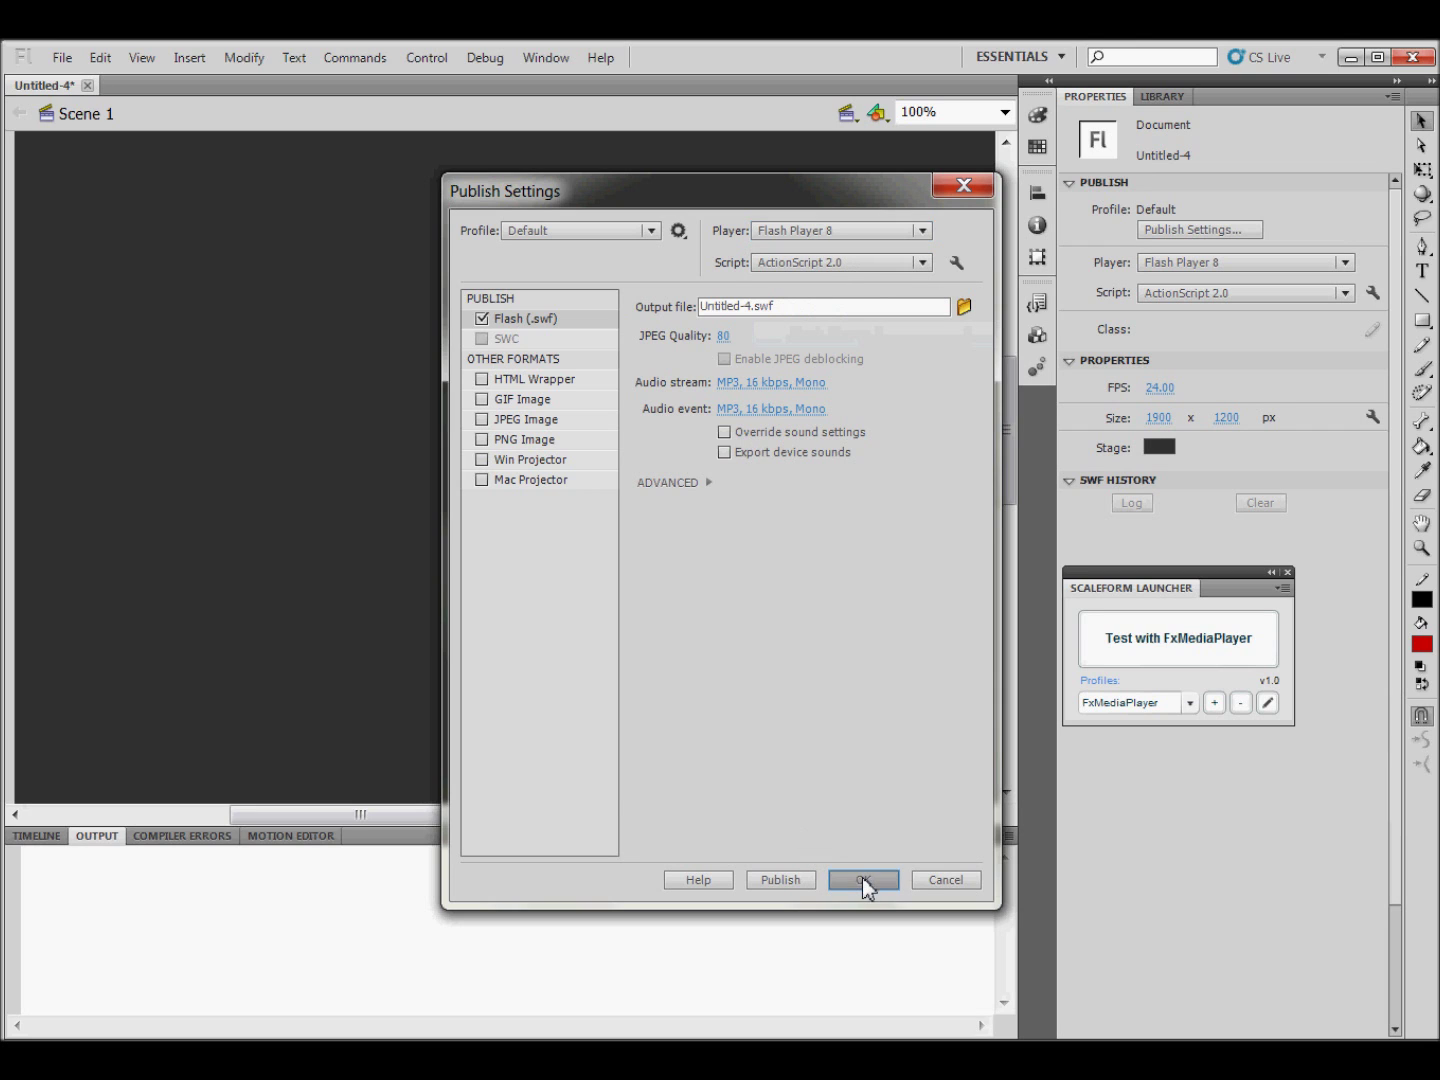
{"action": "key", "text": "ctrl+l"}
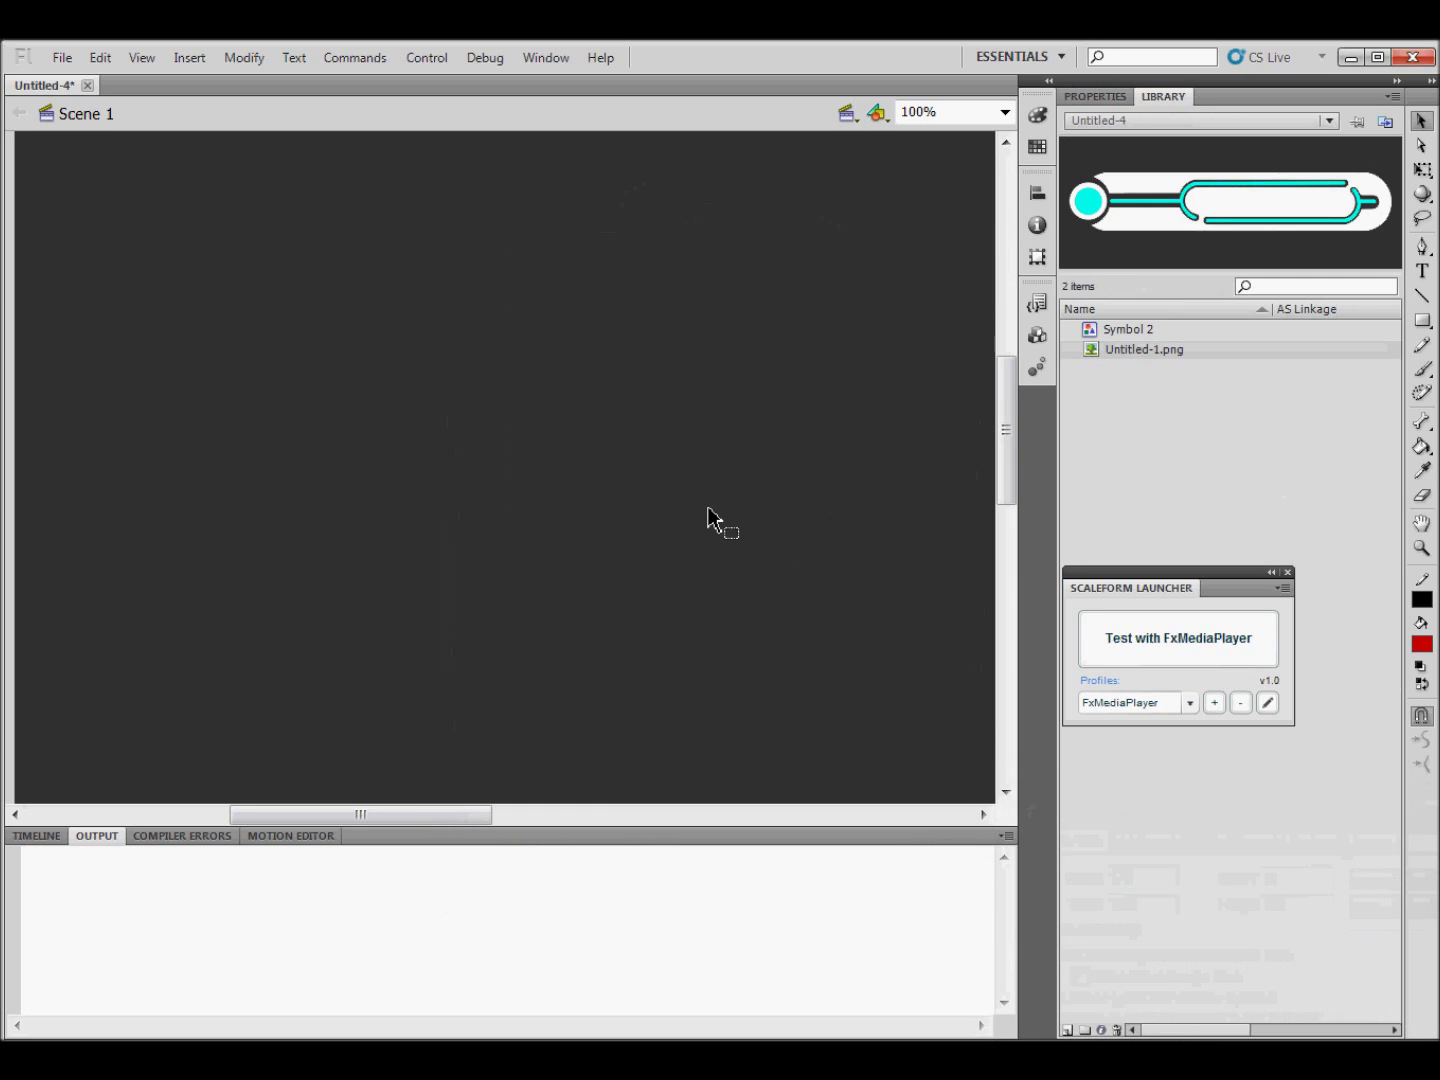
{"action": "left_click", "coordinate": [60, 59]}
{"action": "left_click", "coordinate": [107, 268]}
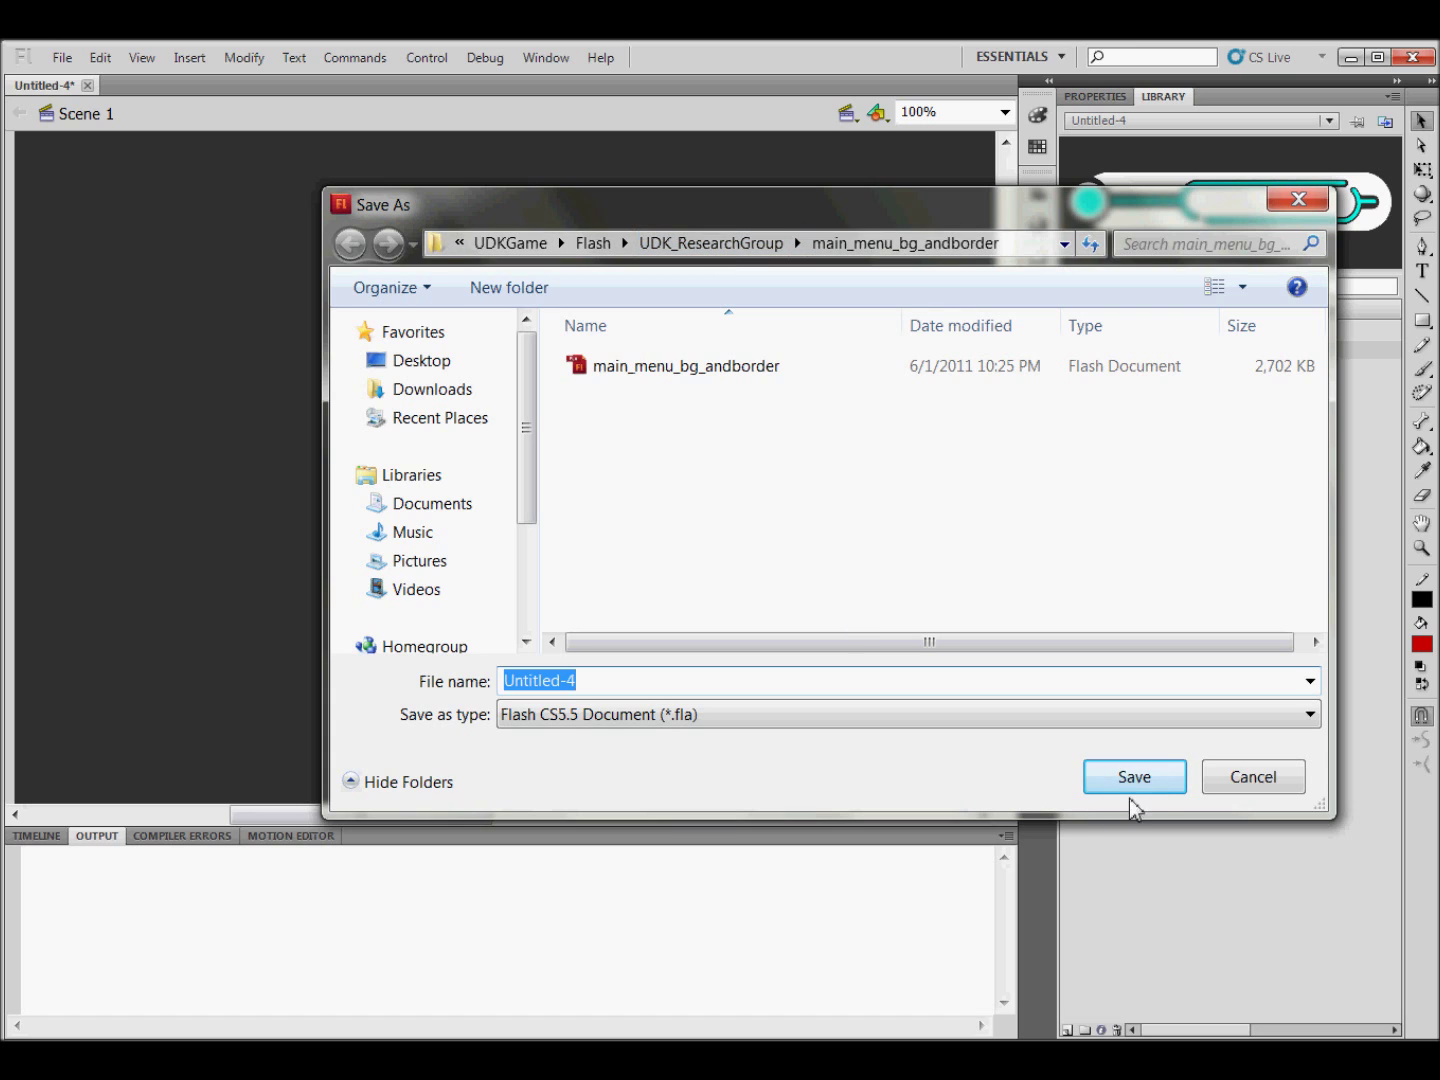
{"action": "left_click", "coordinate": [1288, 789]}
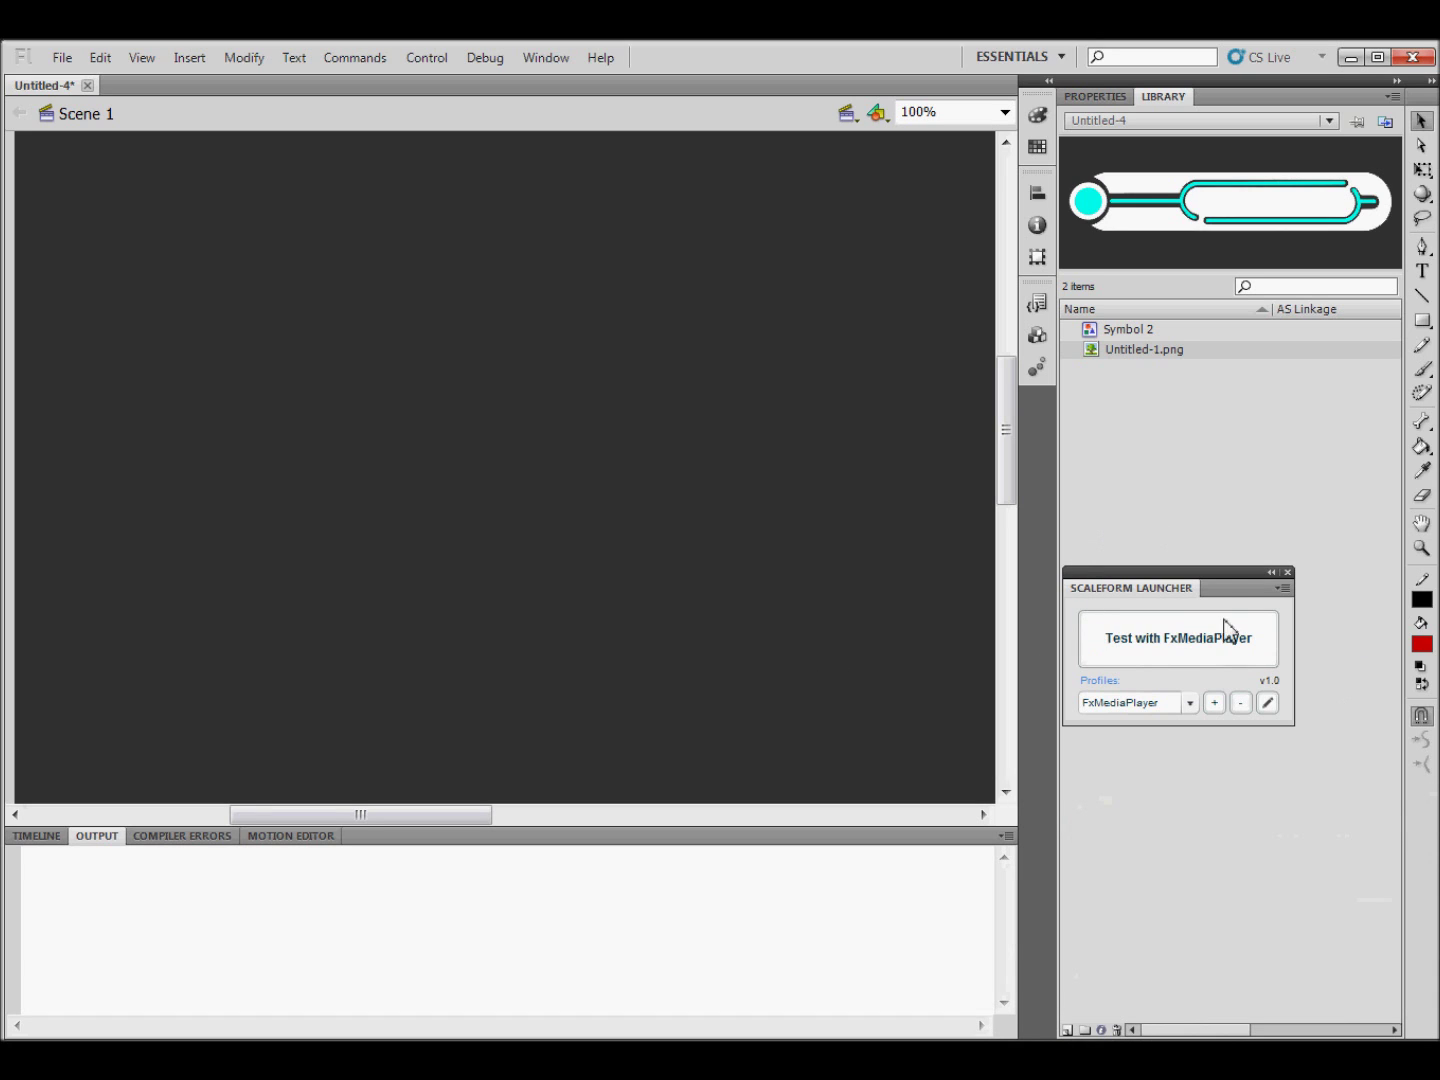
Drag the Scaleform Launcher panel out of its dock onto the middle of the stage
{"action": "left_click_drag", "start_coordinate": [1215, 585], "coordinate": [711, 380]}
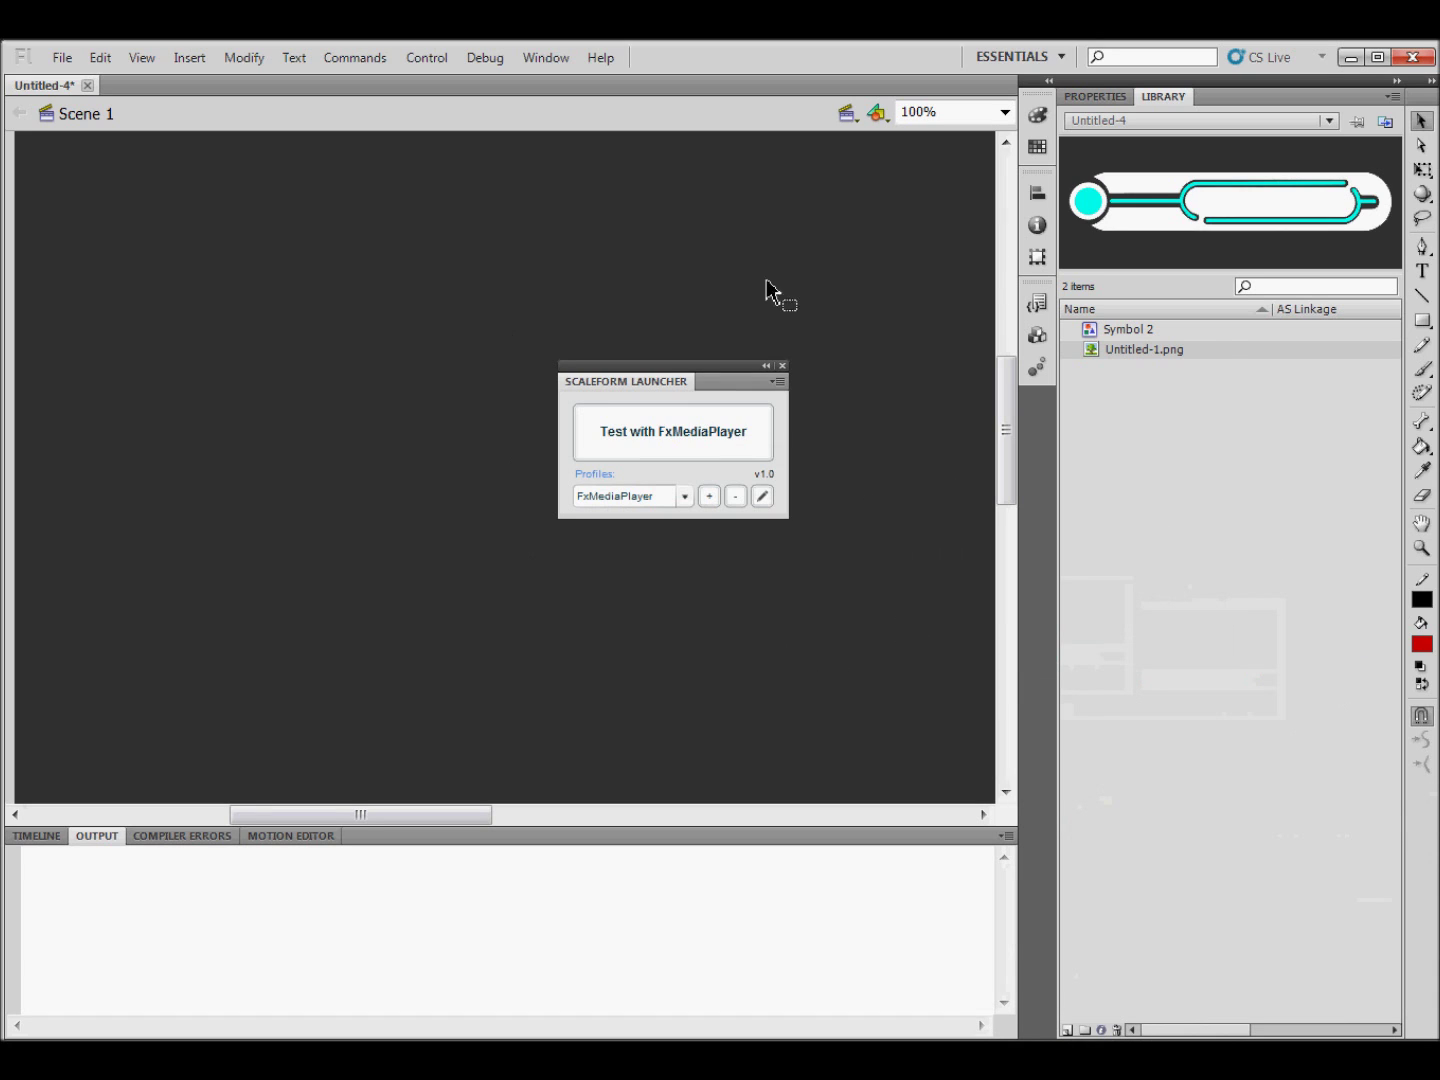